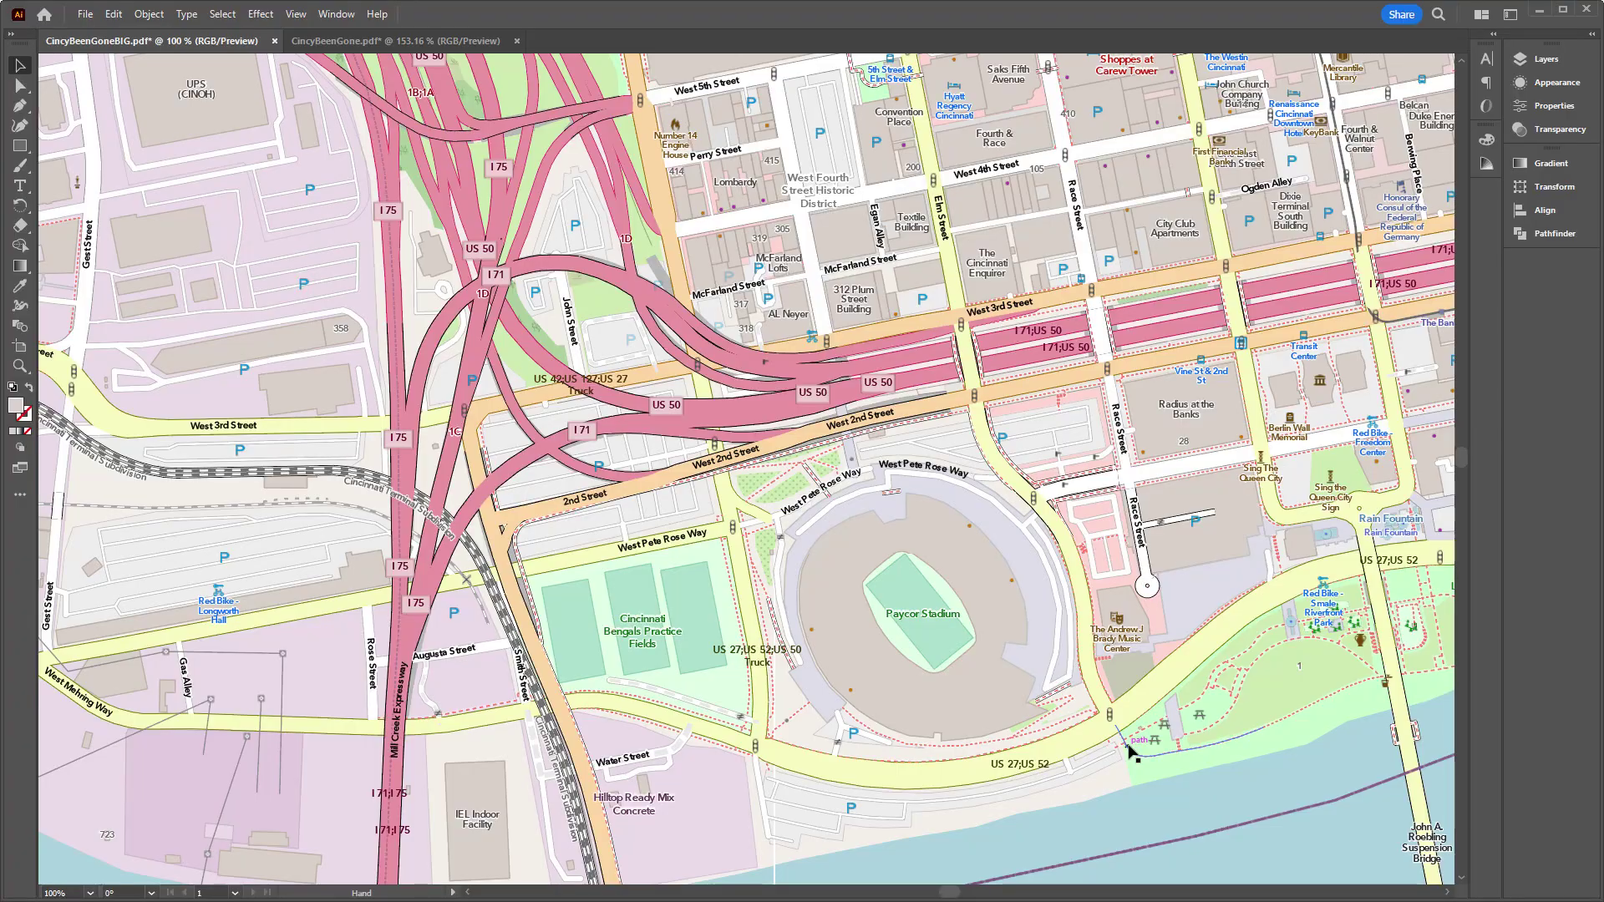
Zoom from the world map to Cincinnati's riverfront by Paycor Stadium and the Roebling bridge.
scroll(1088, 730, down, 2)
drag(1088, 730, 925, 619)
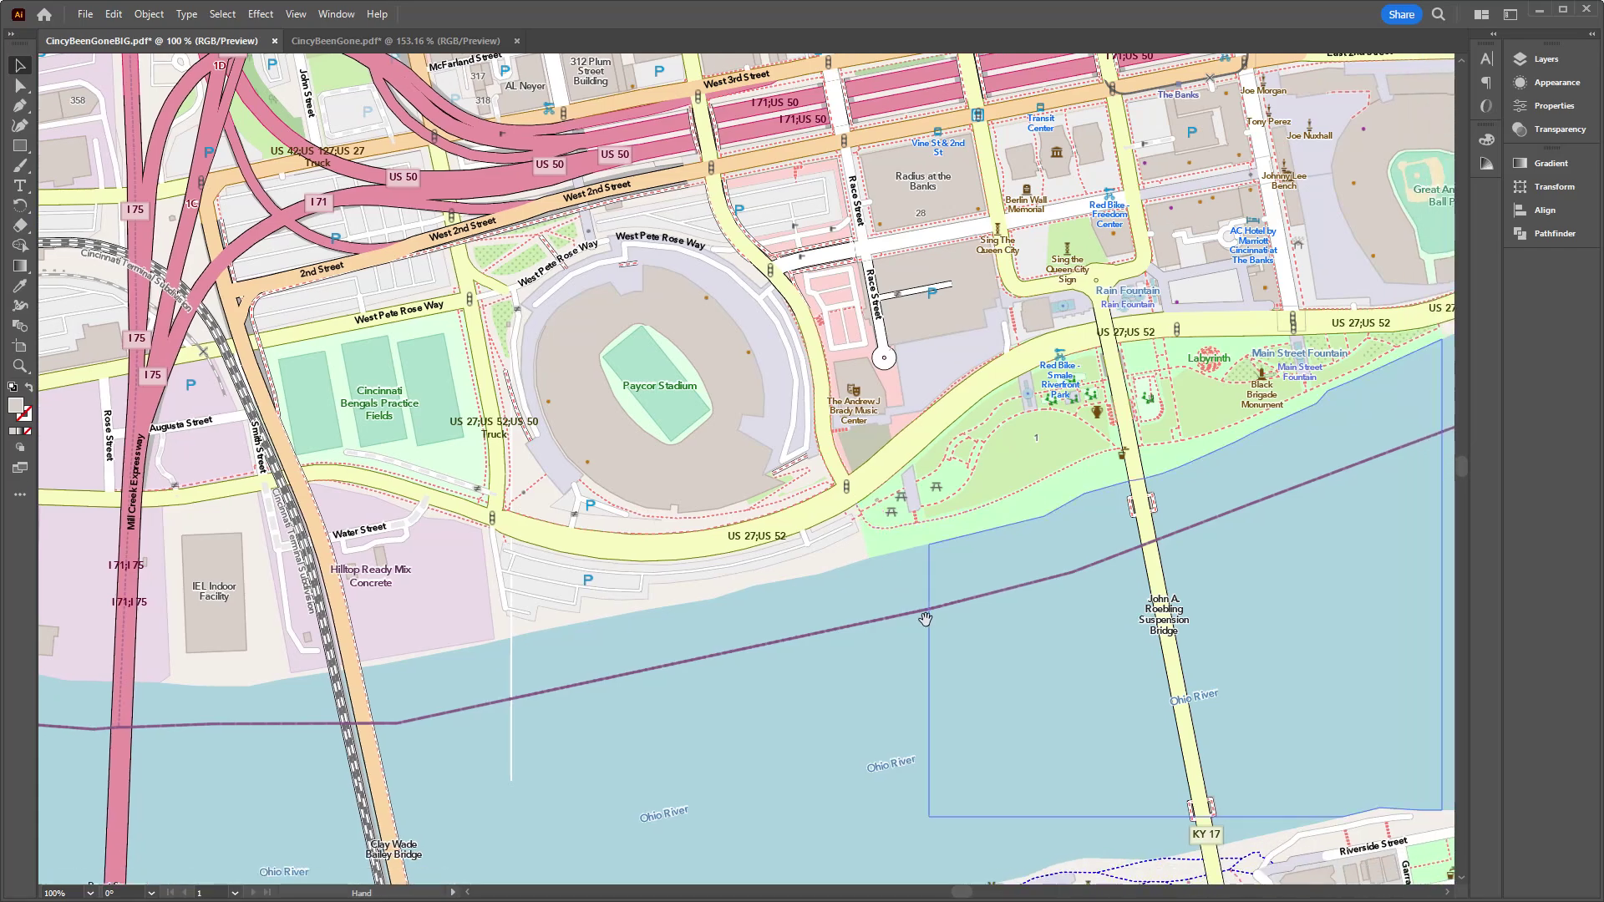
drag(1014, 701, 822, 538)
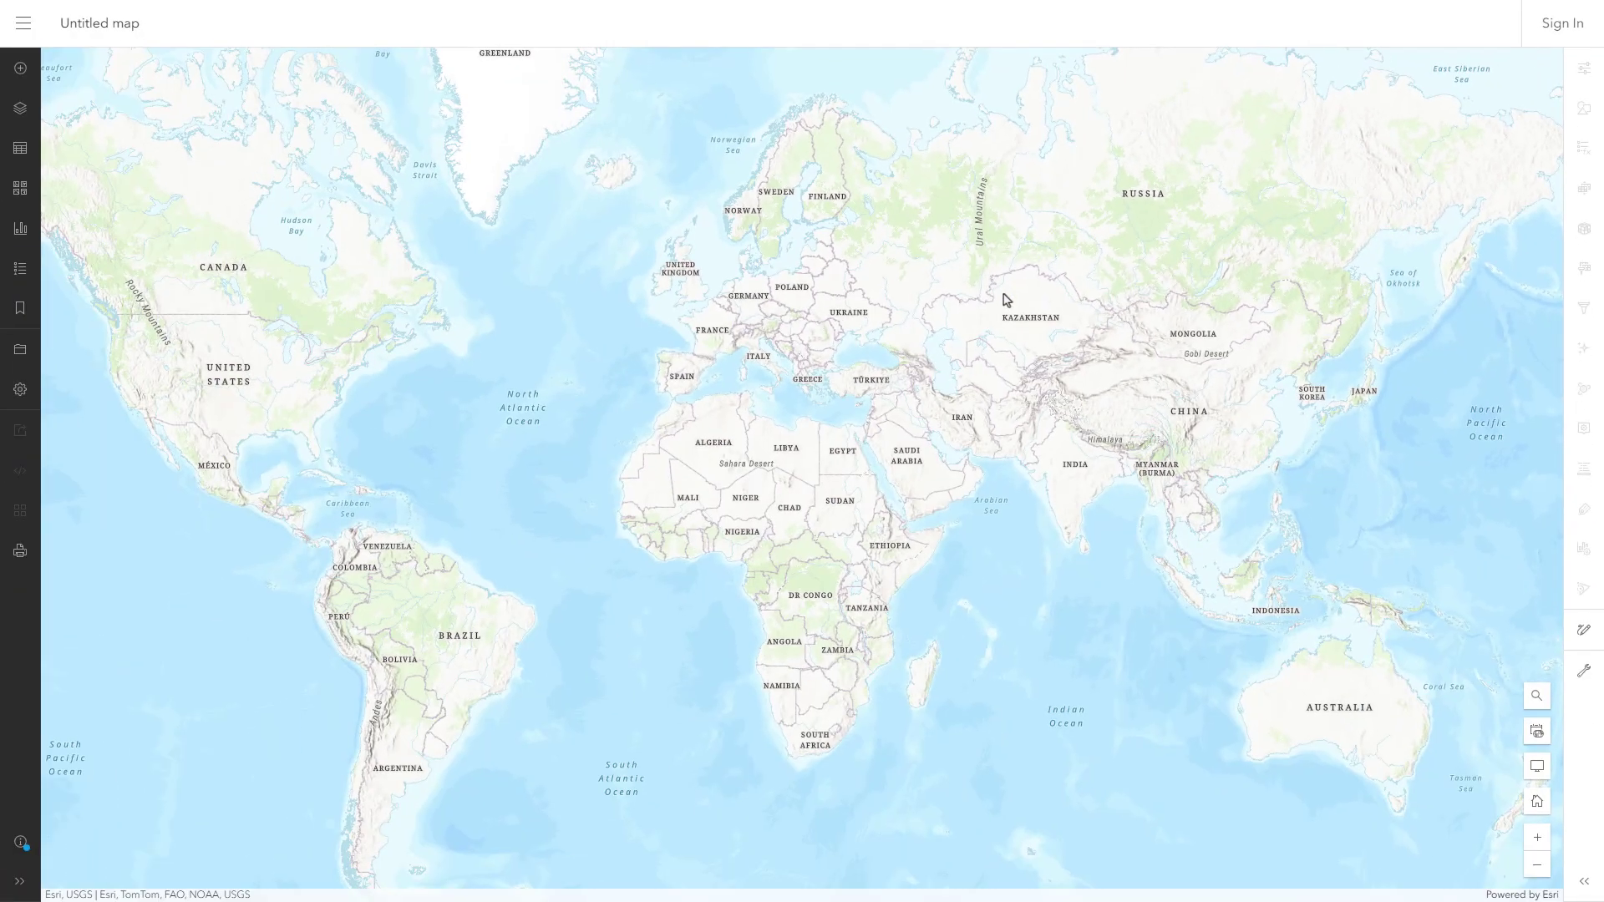
scroll(253, 378, up, 4)
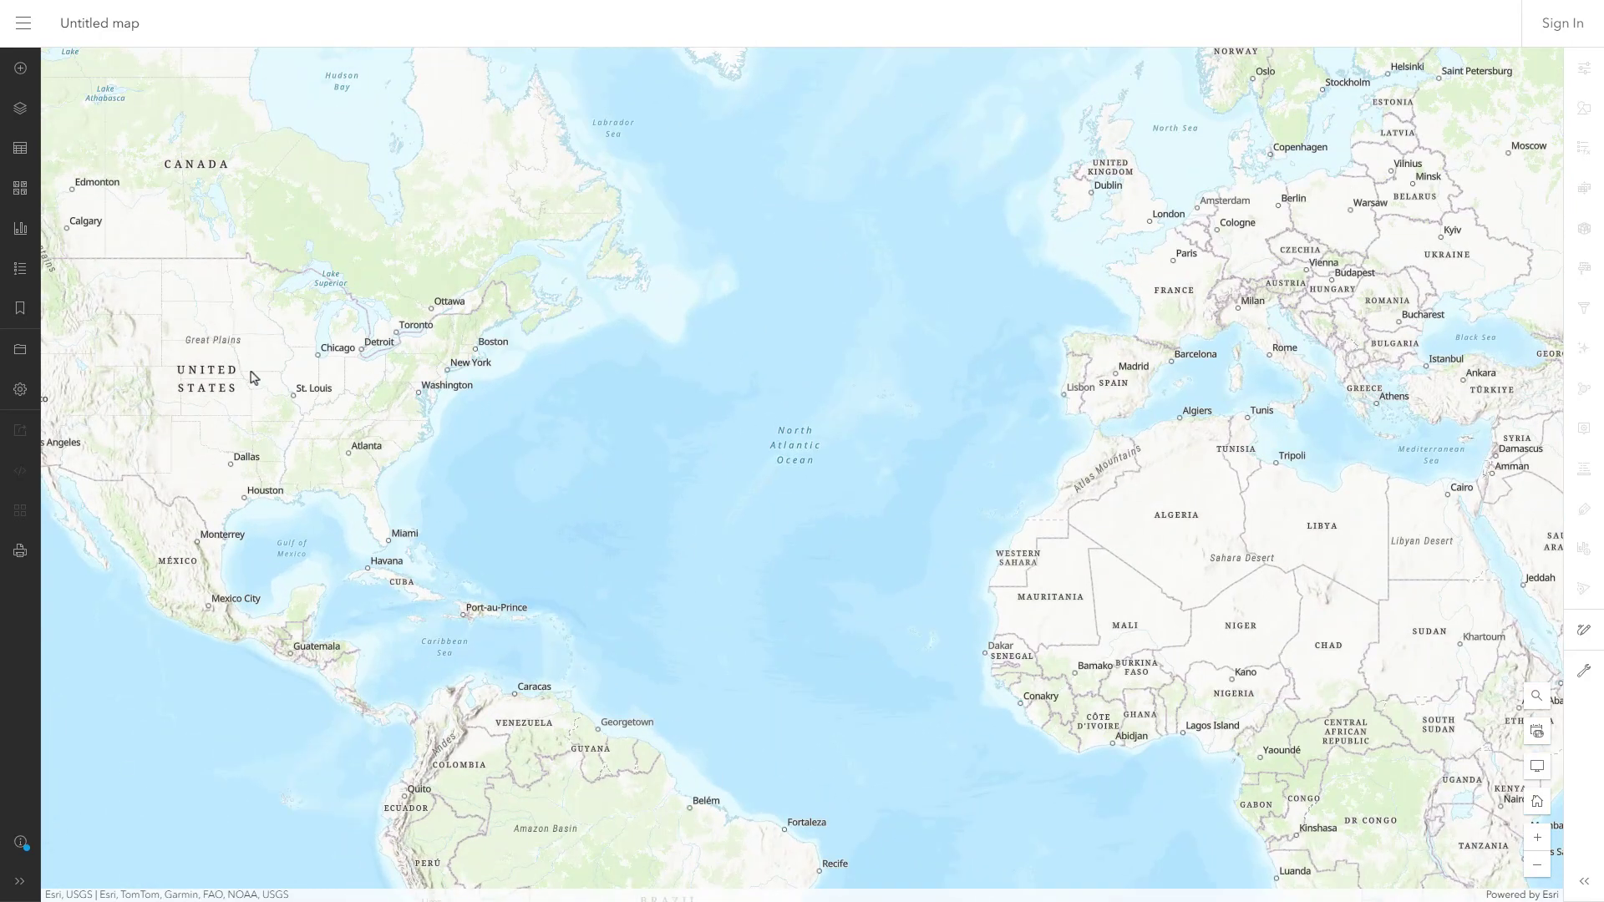
scroll(303, 377, up, 1)
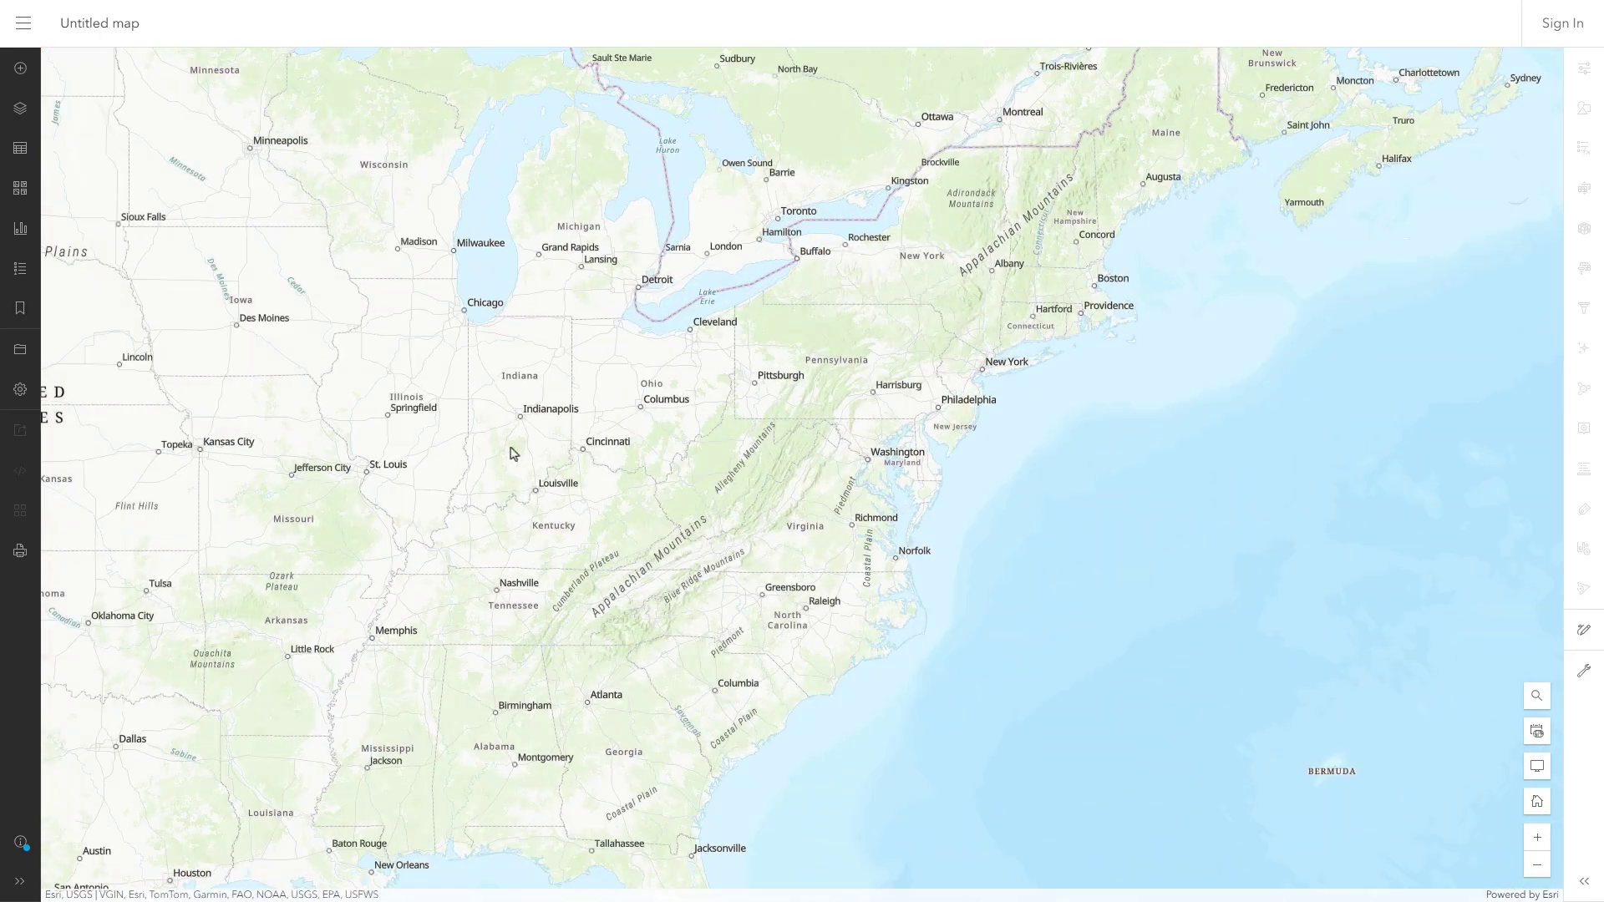
scroll(512, 454, up, 1)
scroll(587, 454, up, 2)
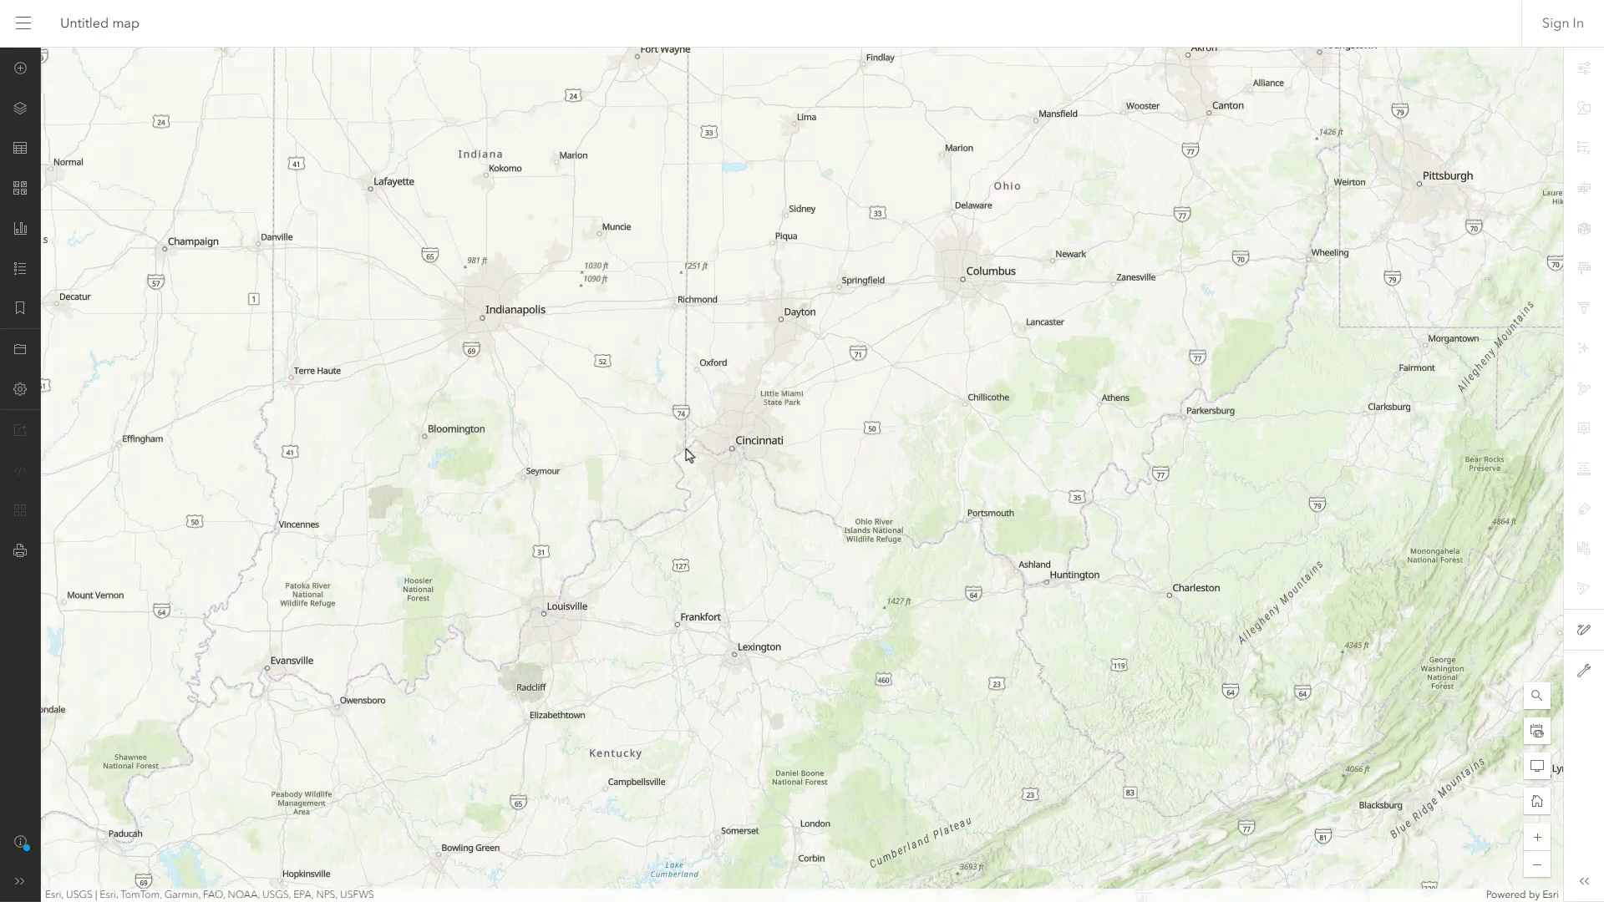
scroll(770, 460, up, 1)
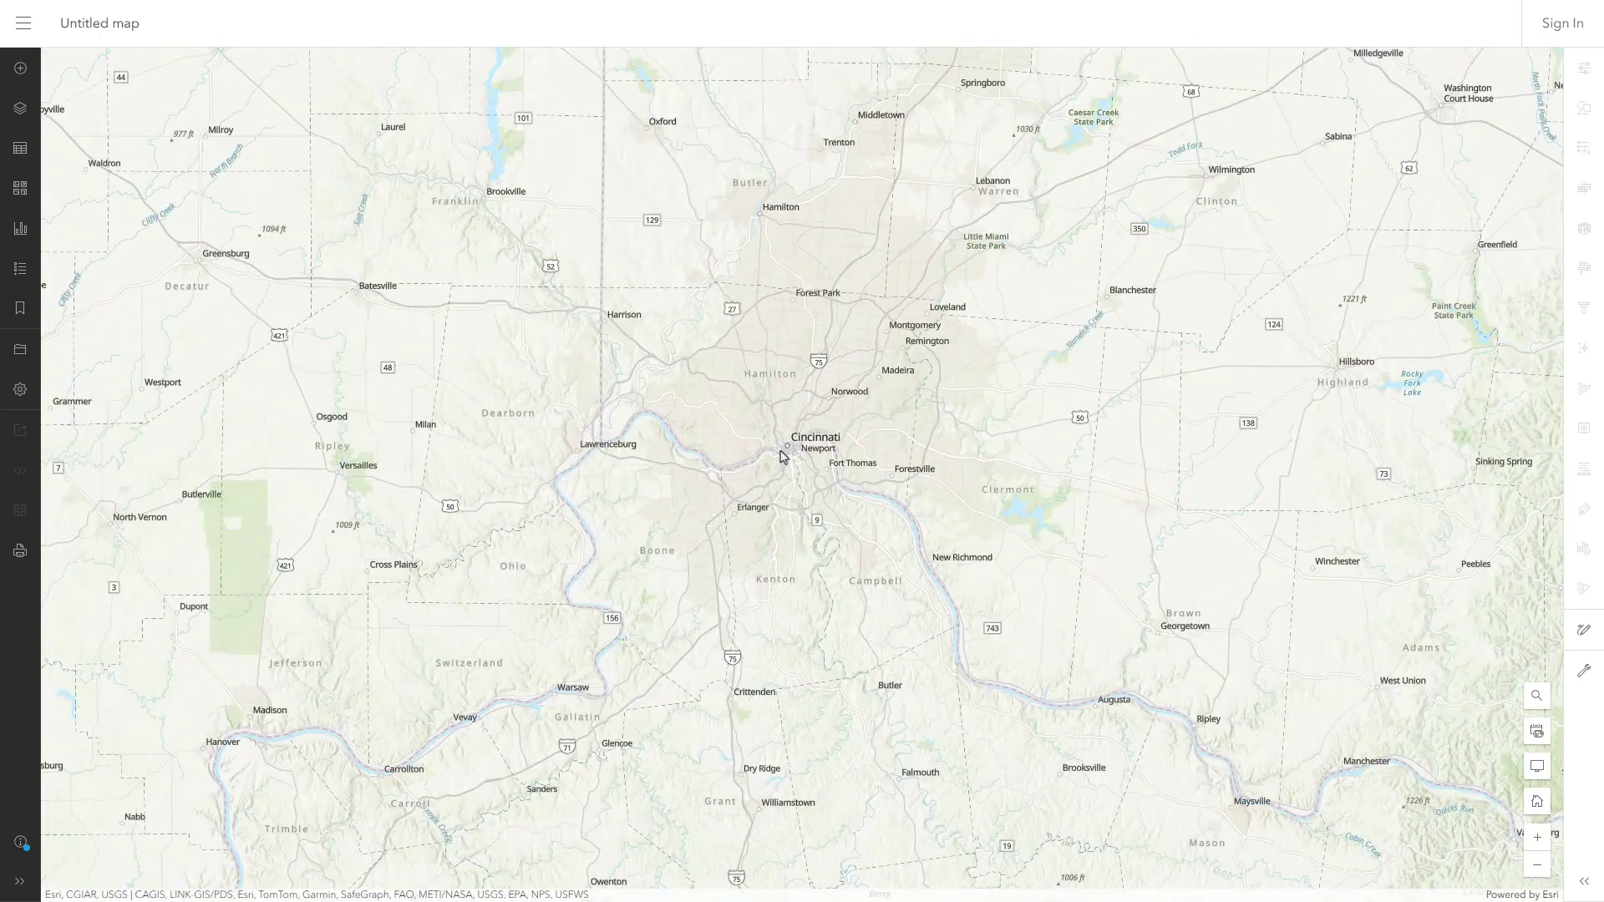
scroll(781, 455, up, 1)
scroll(790, 451, up, 2)
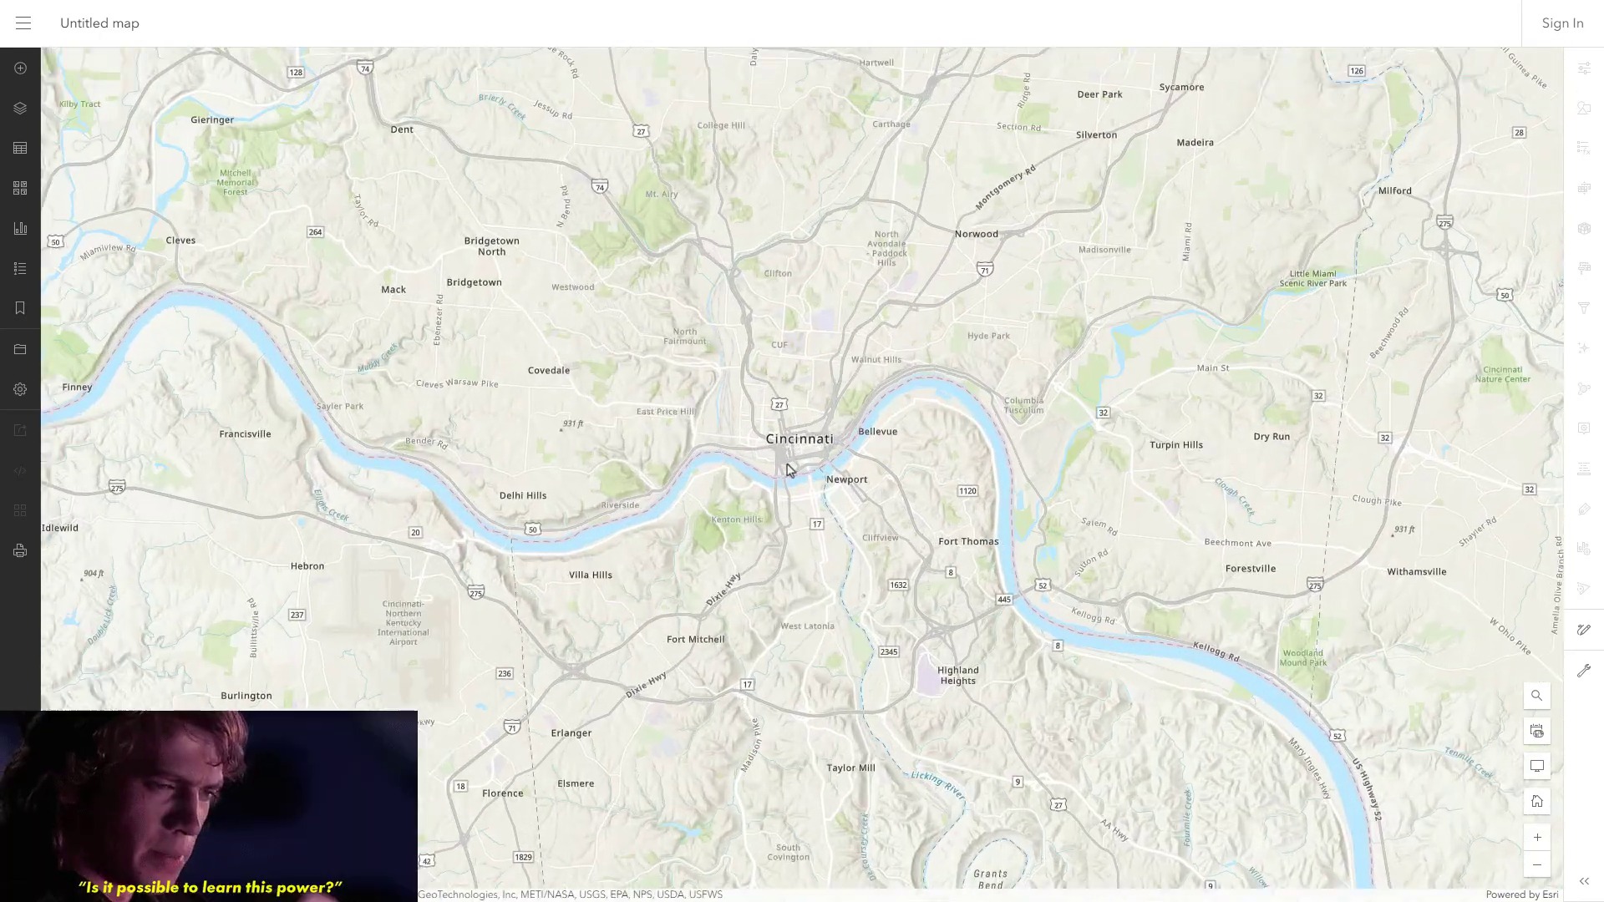
scroll(790, 480, up, 3)
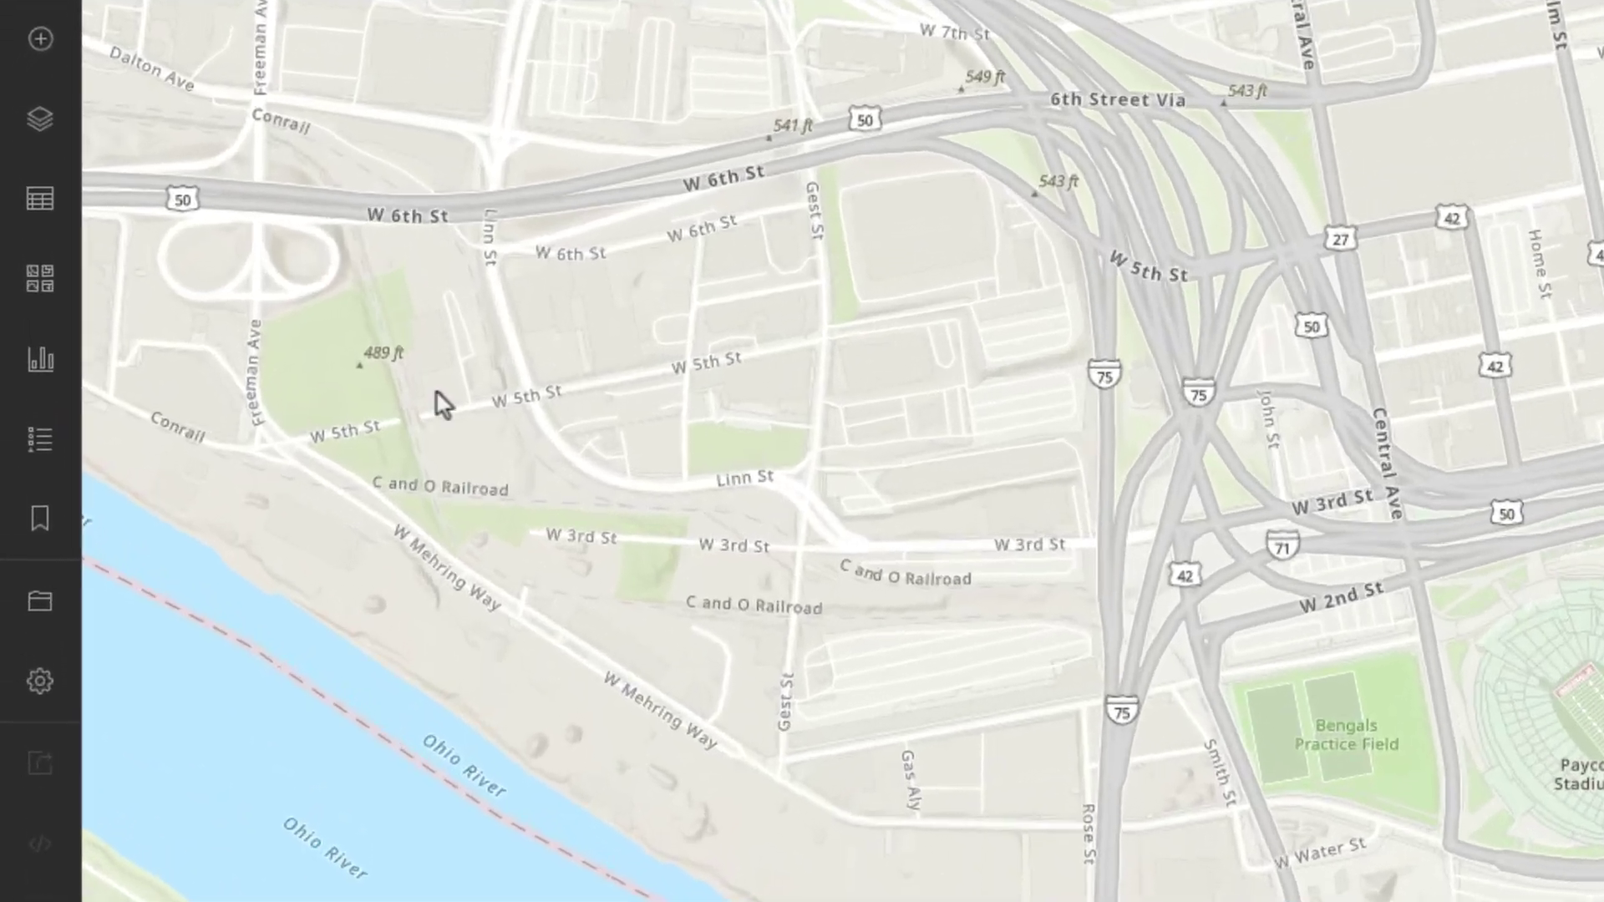
Switch the basemap from Topographic to OpenStreetMap using the Basemap gallery.
click(34, 289)
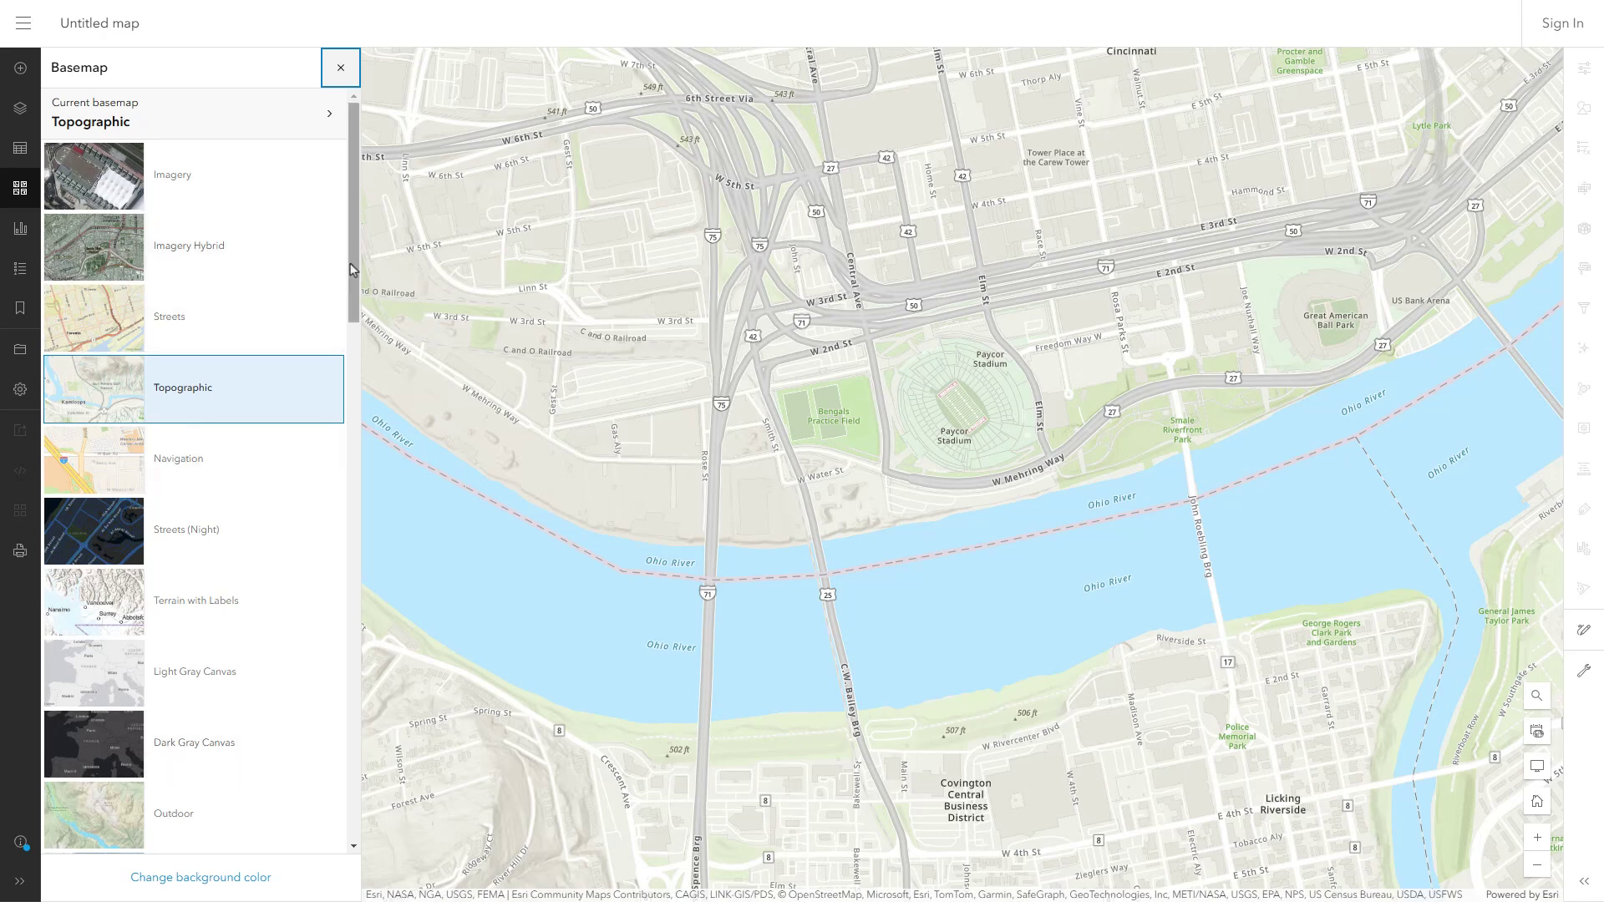
drag(351, 269, 351, 793)
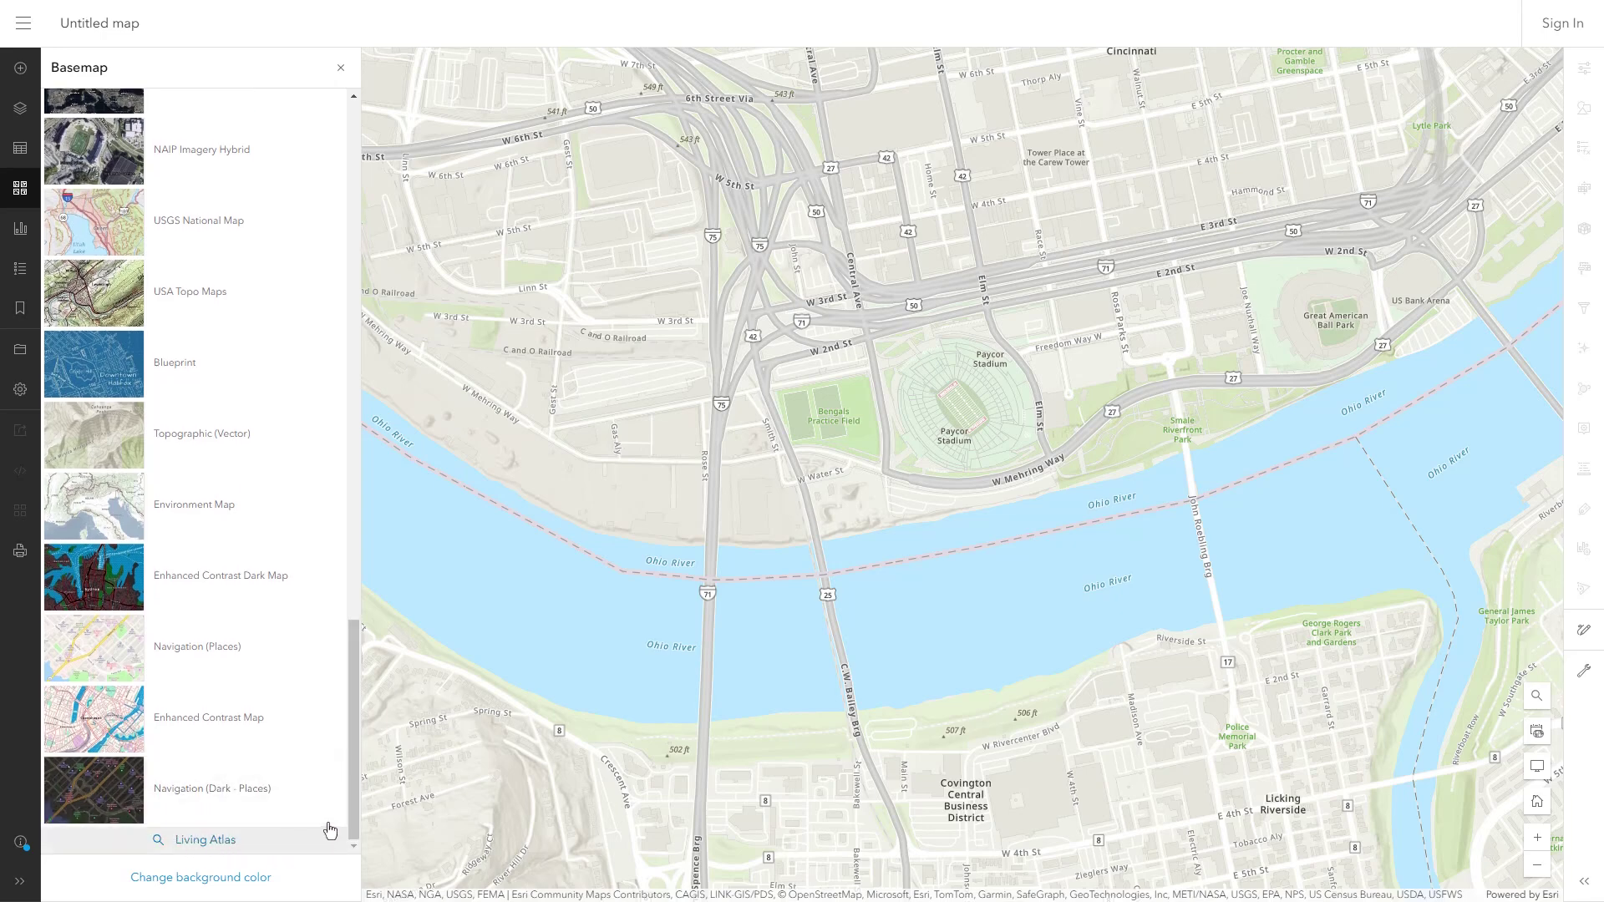
scroll(339, 664, up, 6)
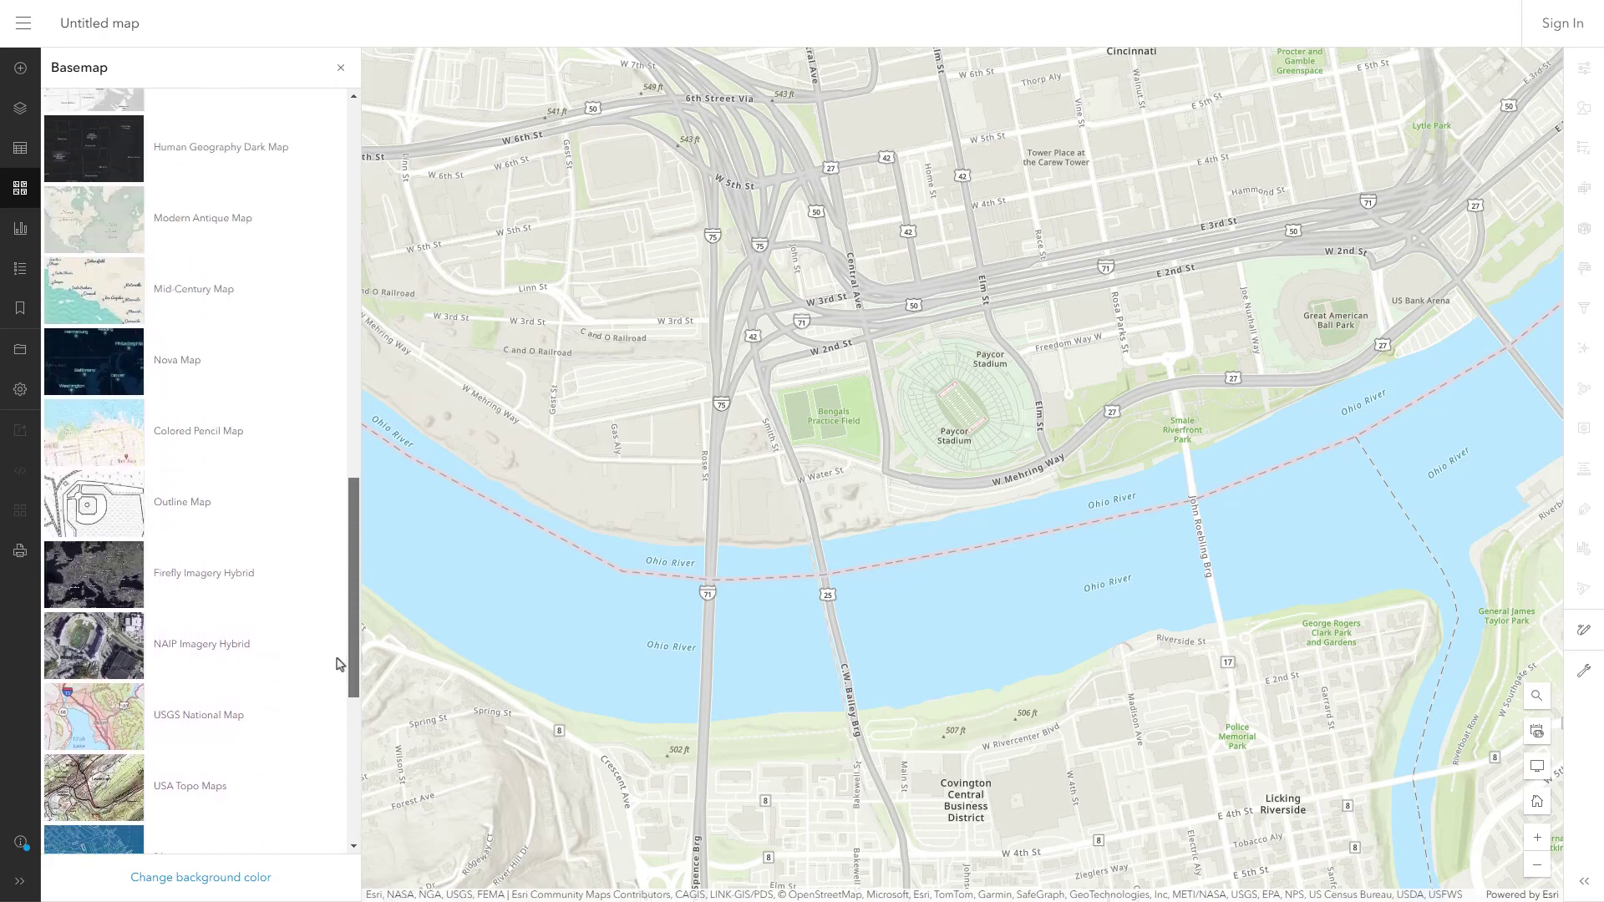
scroll(340, 664, up, 8)
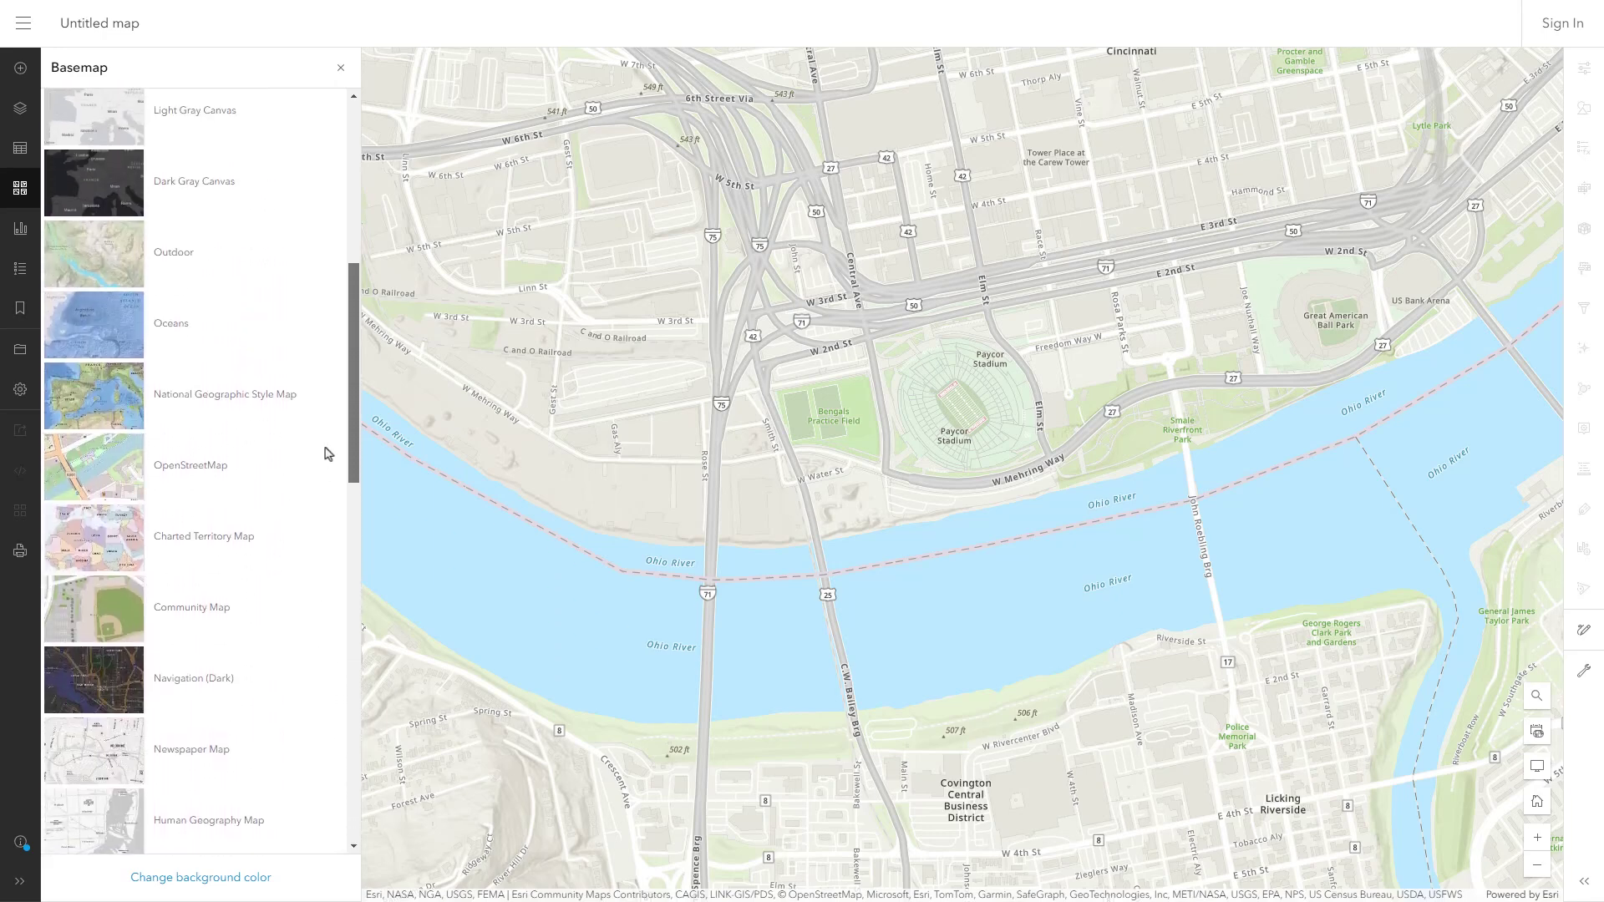
click(149, 503)
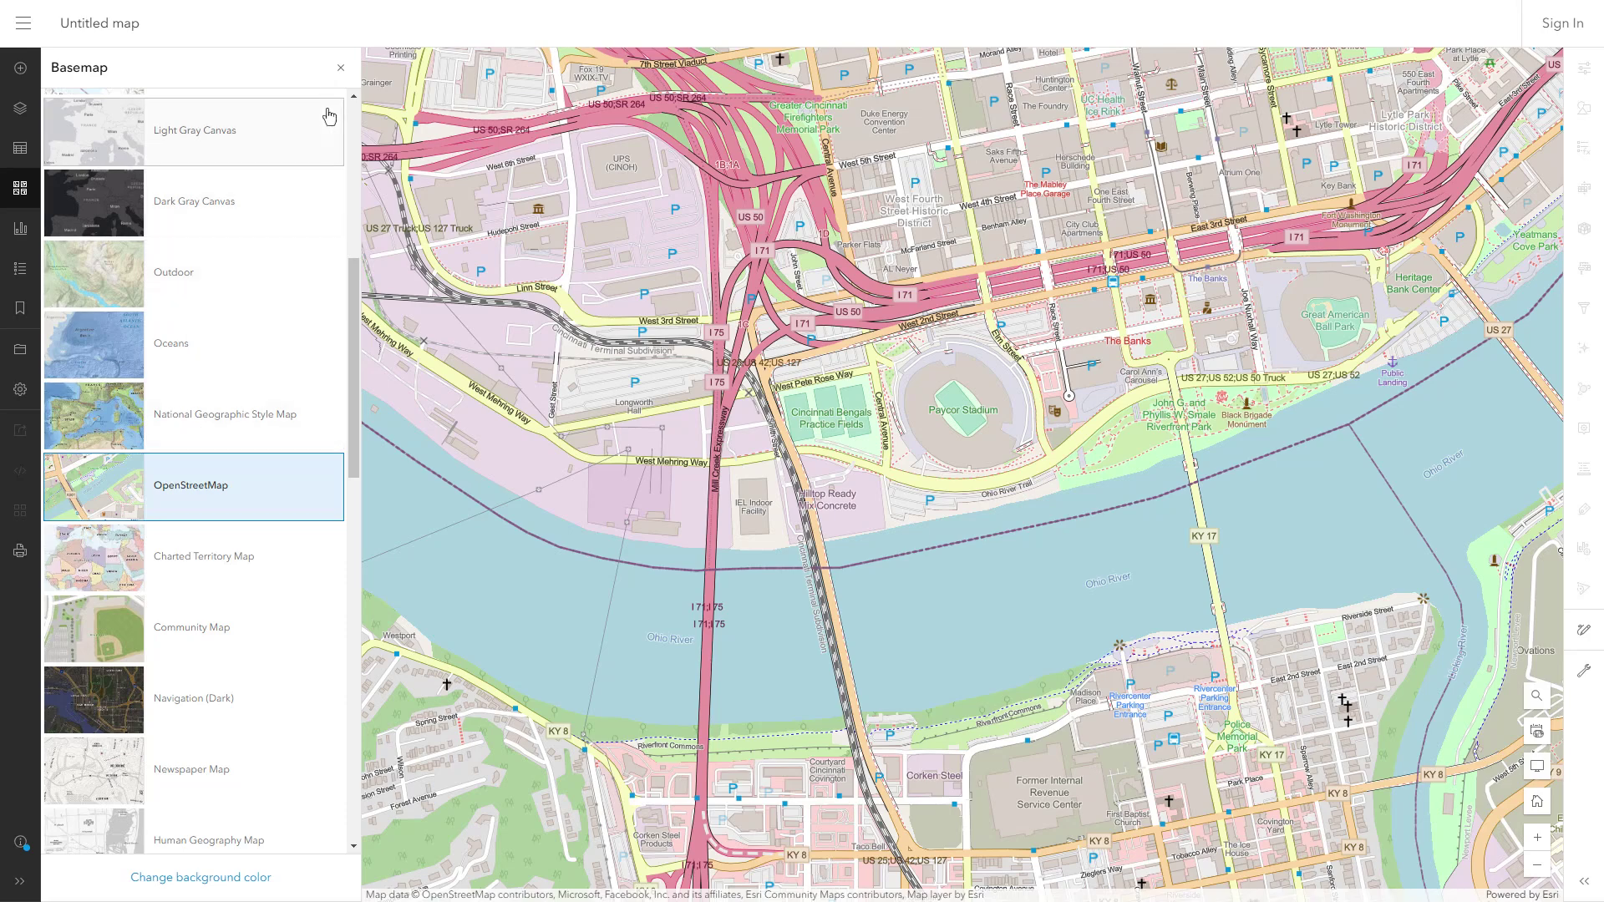
click(340, 67)
Set the print to Map only with width 1000 and height 800.
click(19, 552)
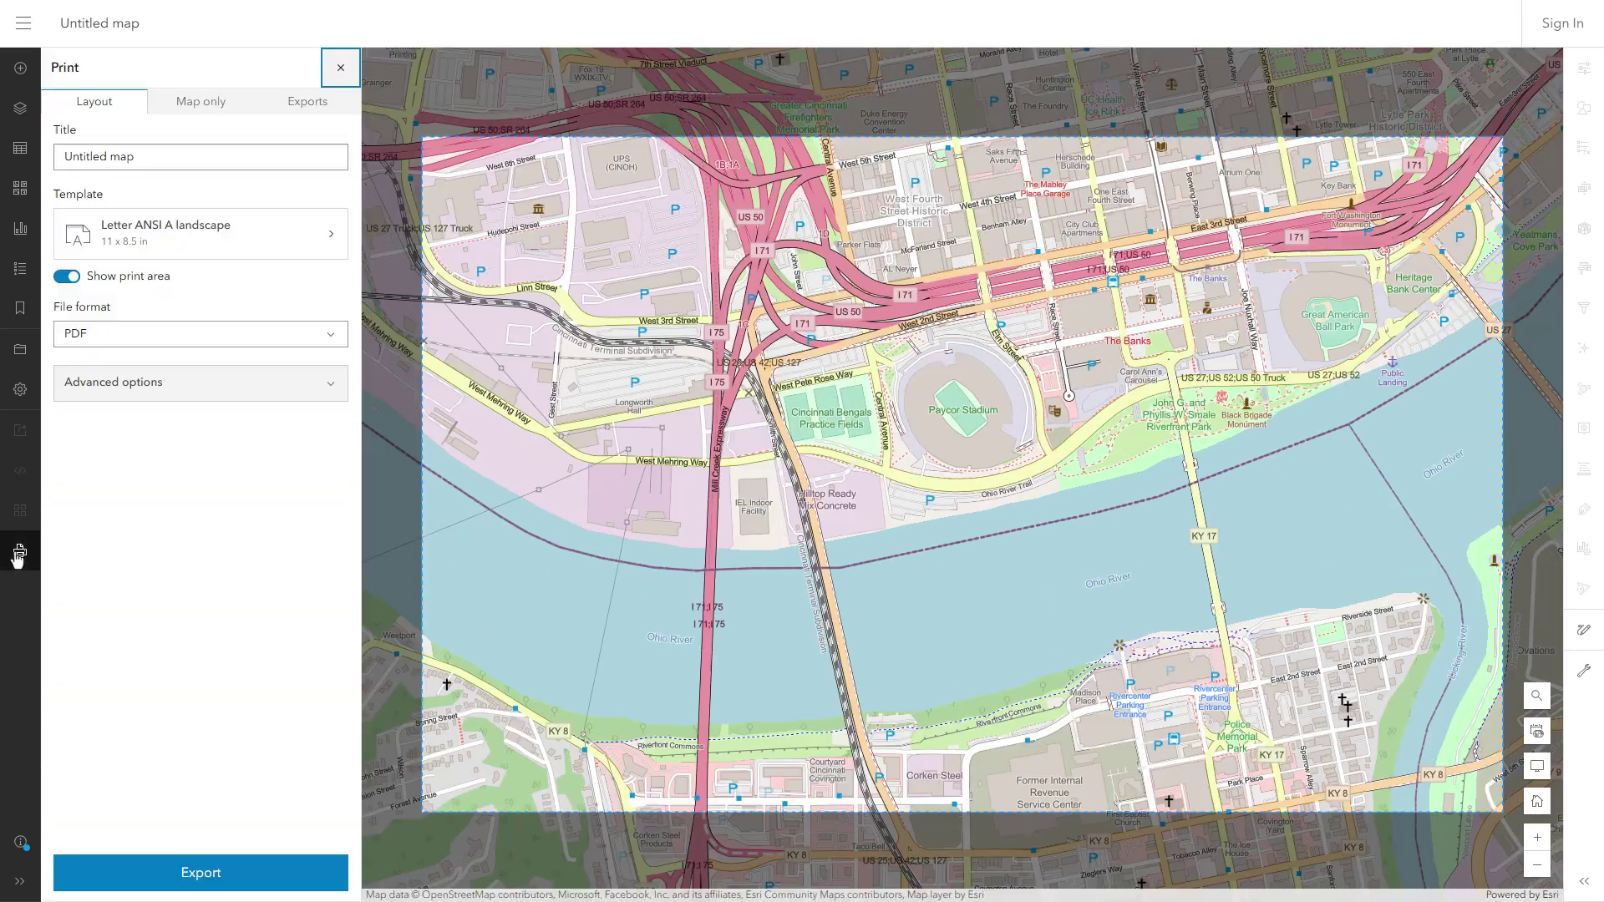
click(198, 107)
double_click(58, 286)
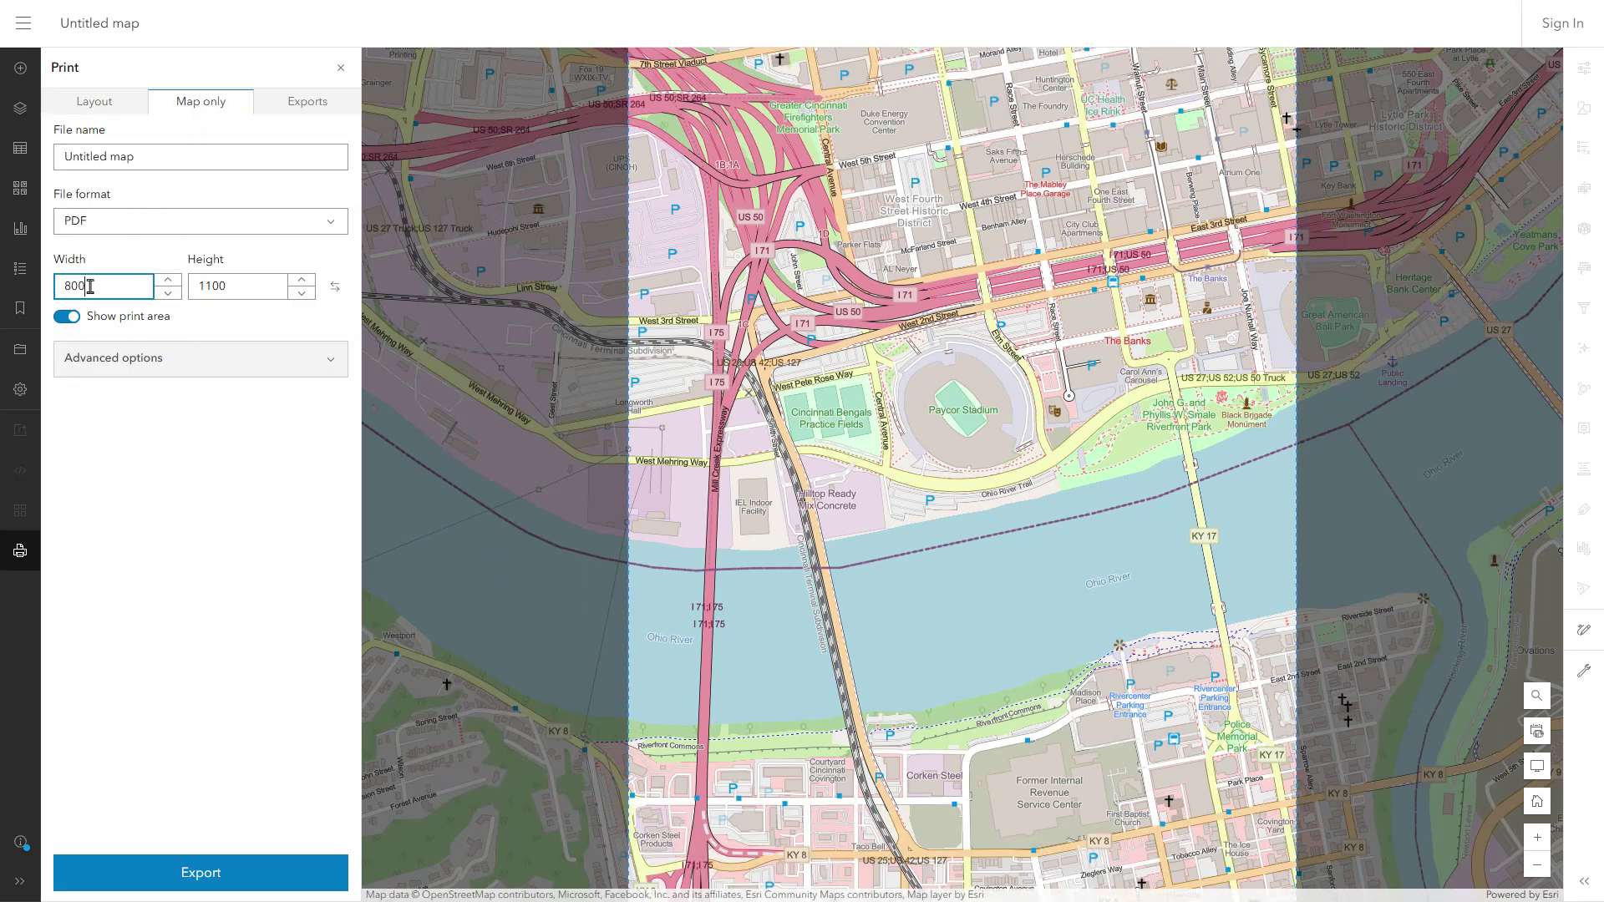
text(1000)
double_click(227, 287)
text(800)
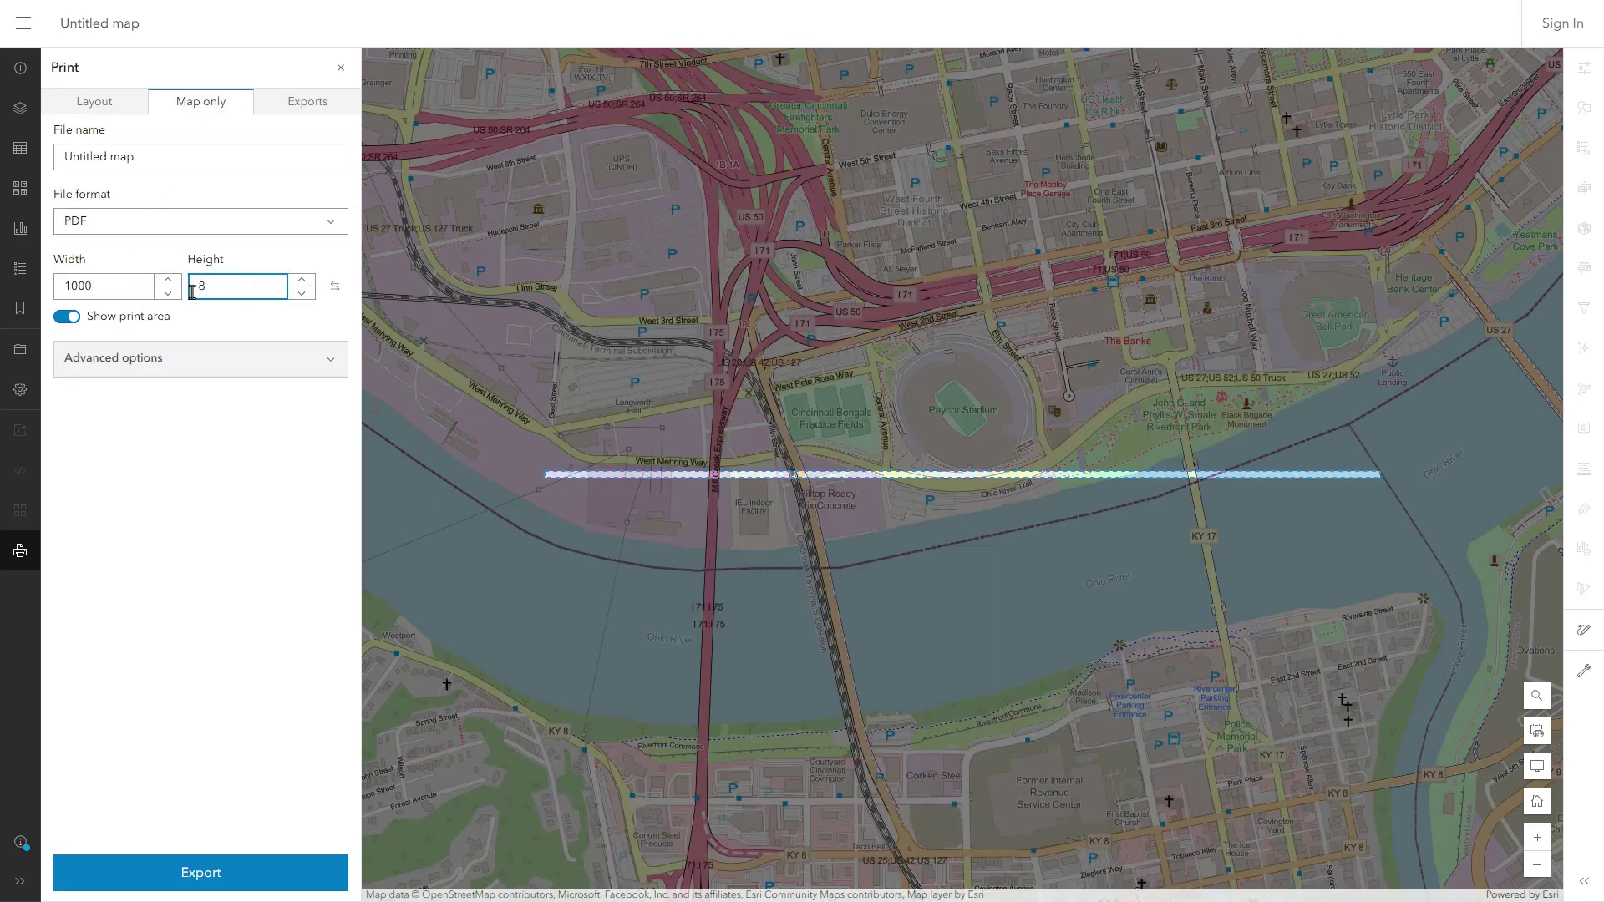
click(158, 468)
Keep PDF as the format, name the file 'Cincy been gone' and export it.
click(337, 234)
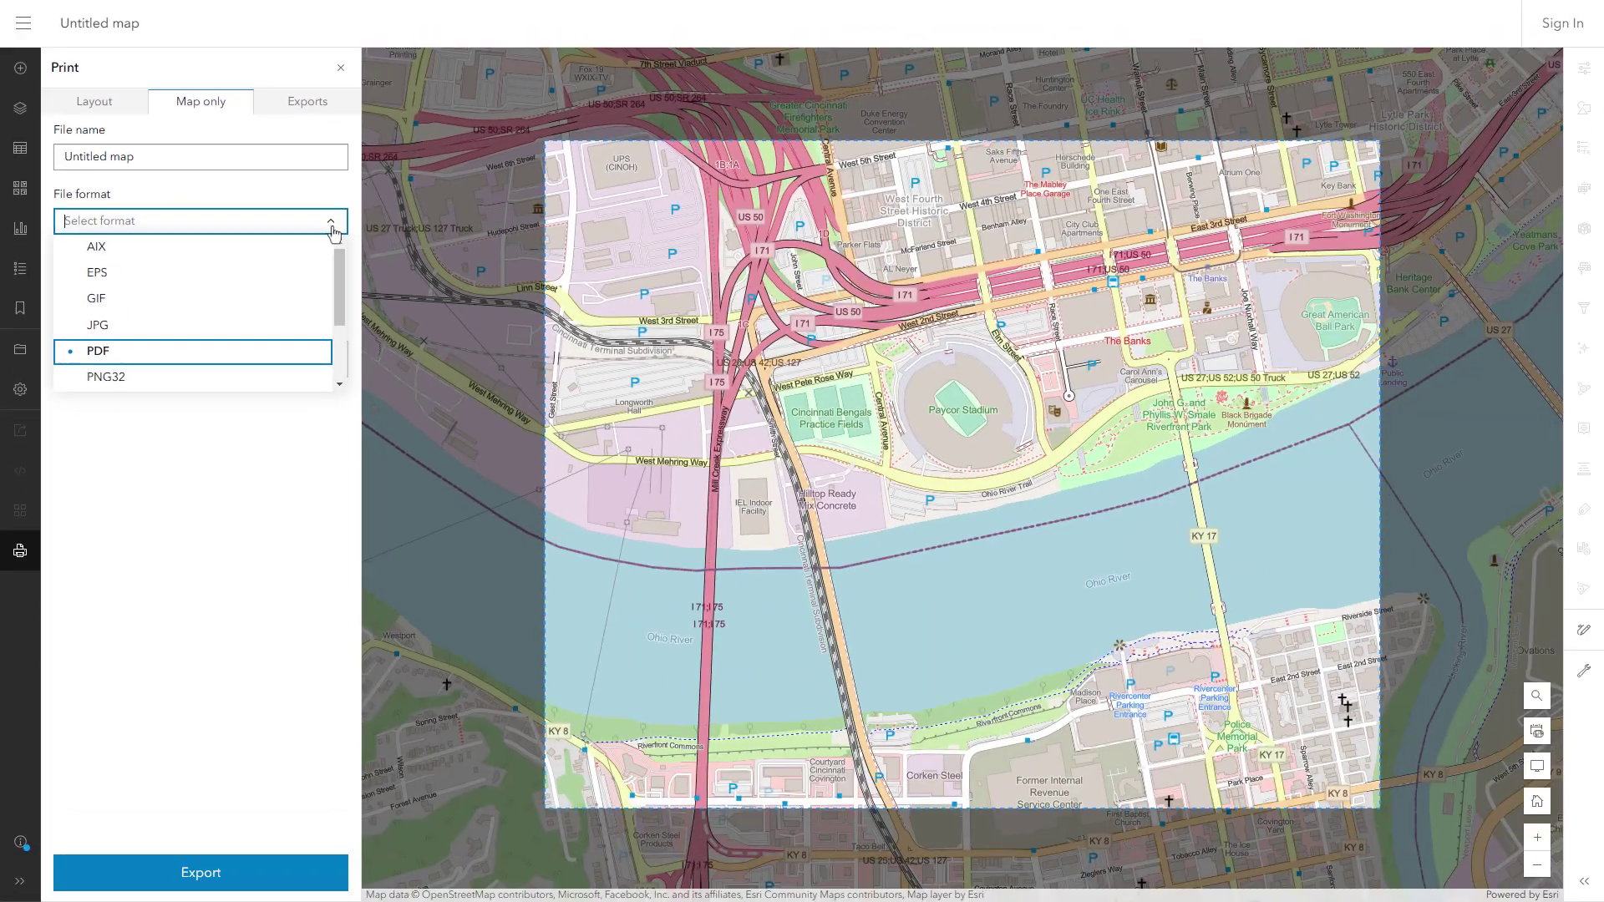
click(668, 280)
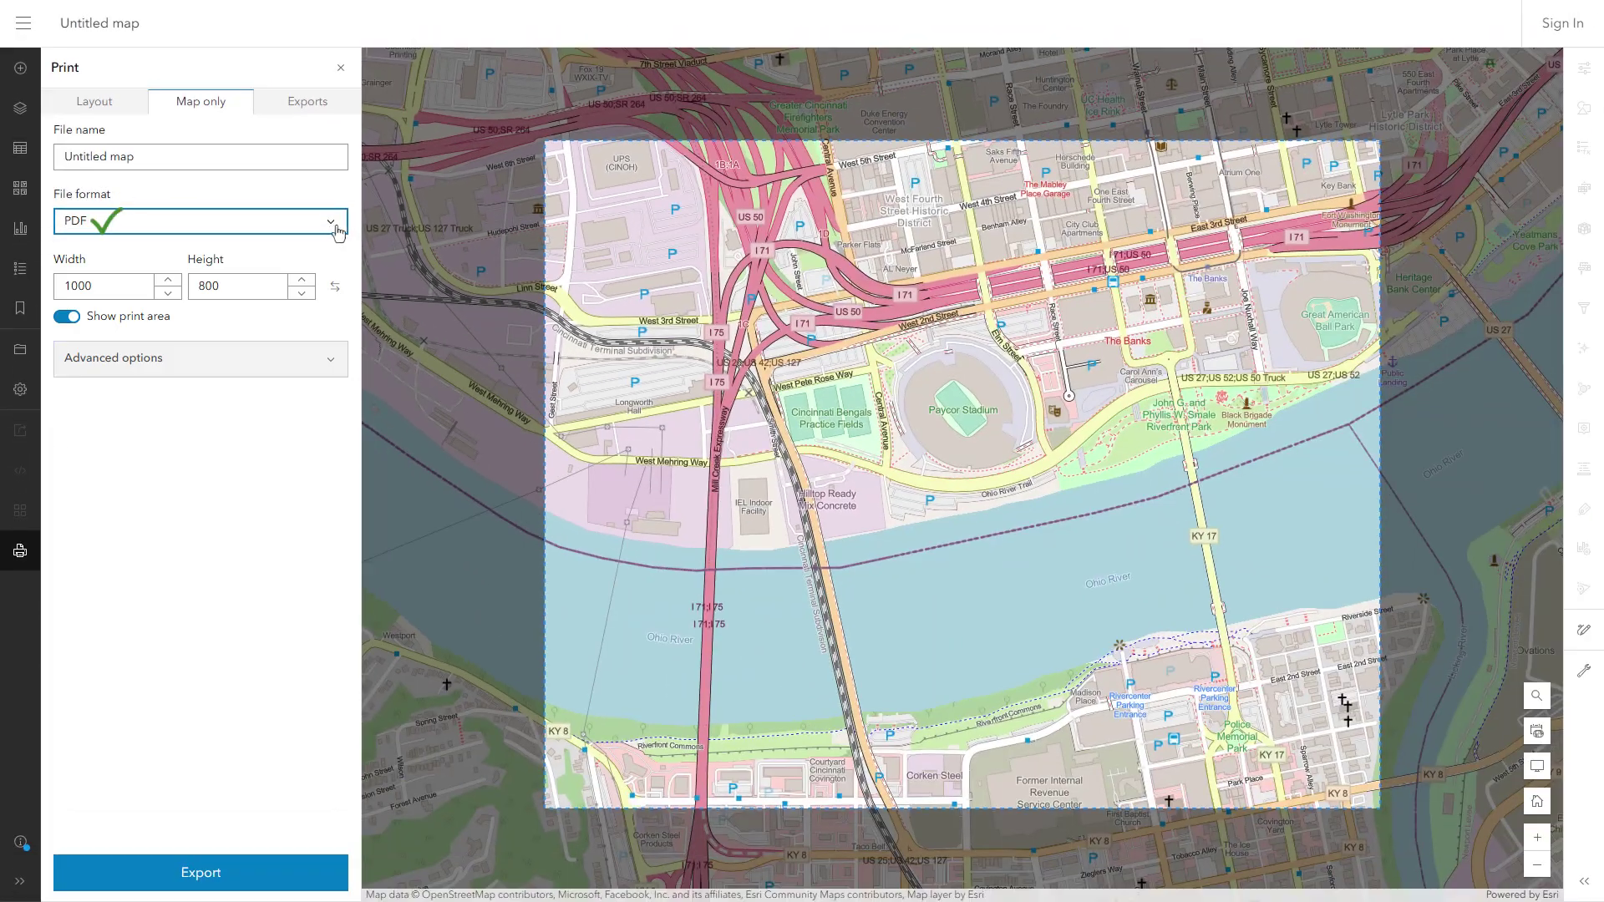
triple_click(168, 158)
text(Cincy been gone)
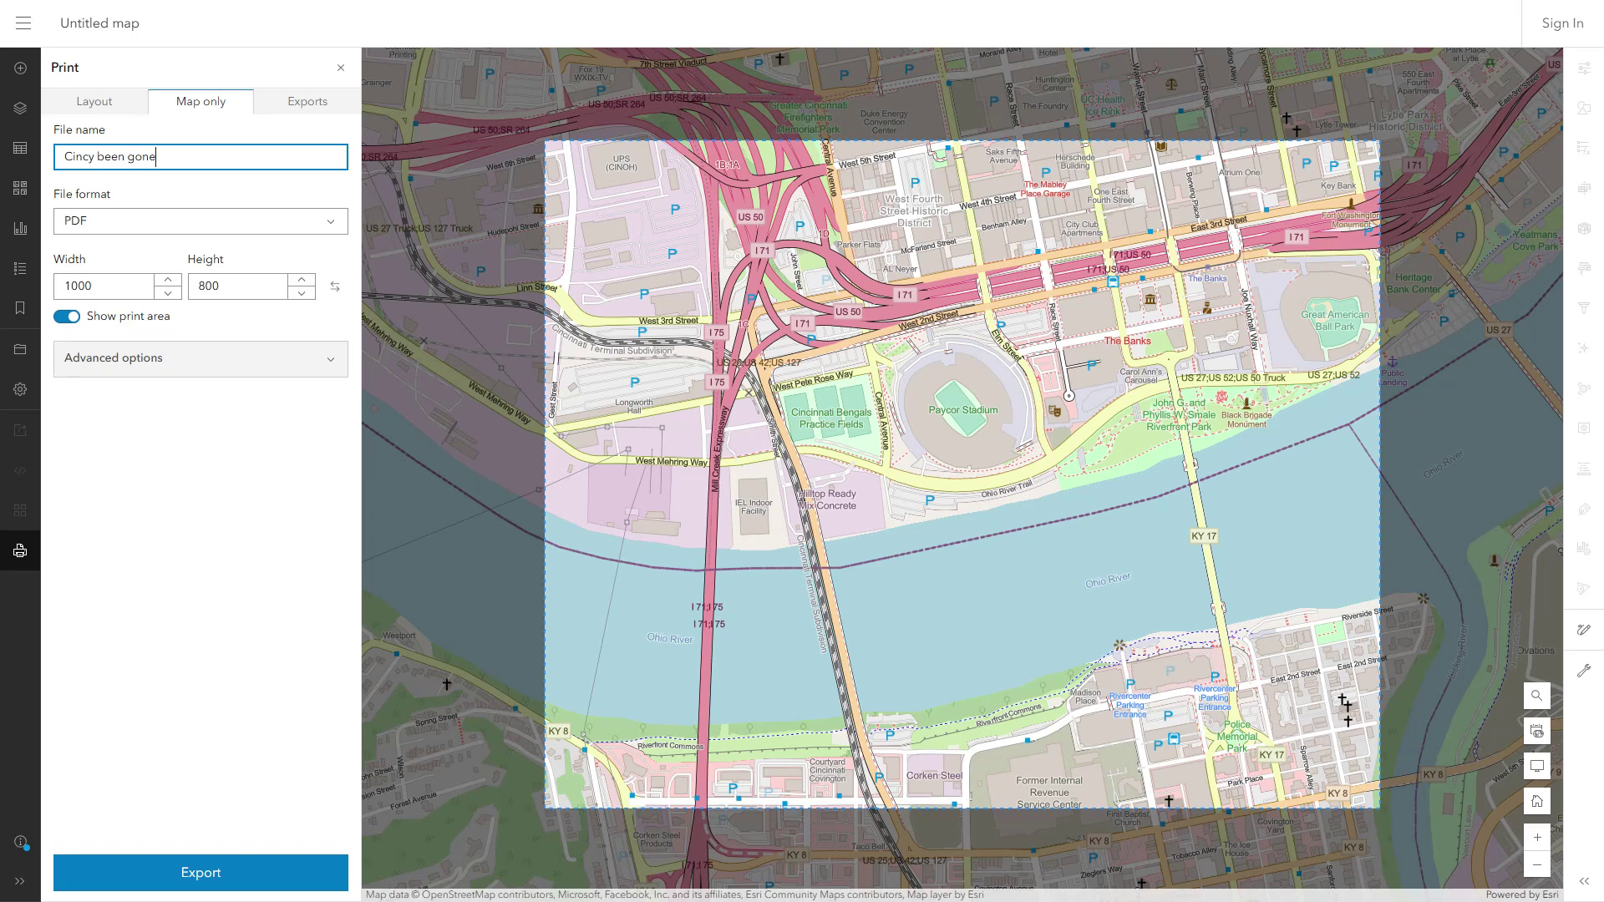
click(248, 872)
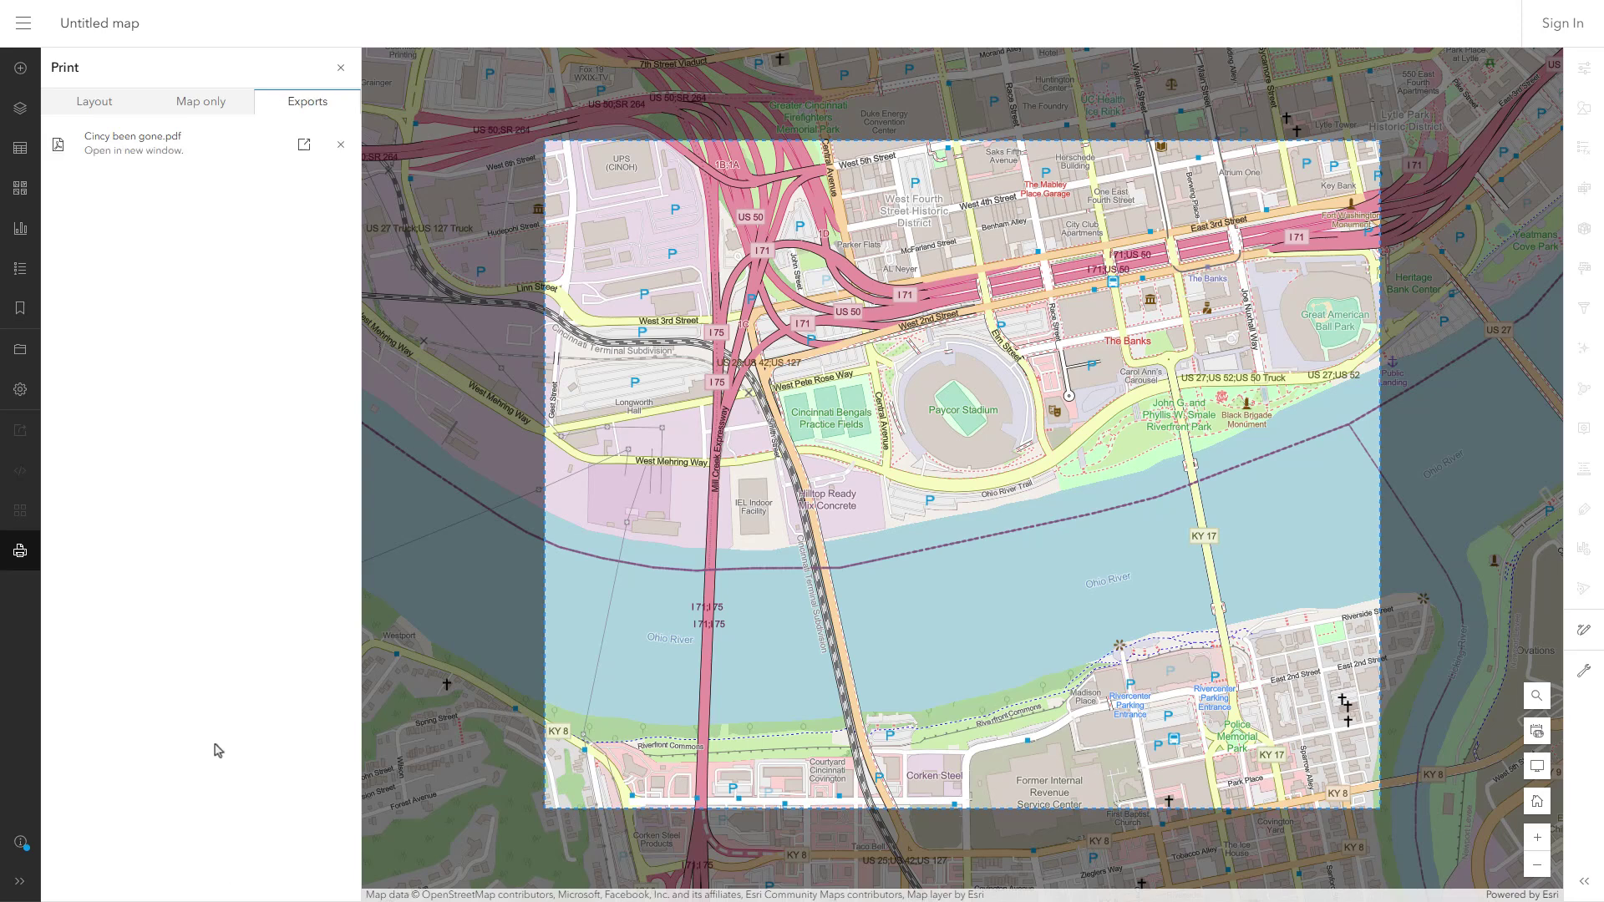
Open the Cincy been gone export in Chrome's PDF viewer and zoom it to 110%.
click(304, 143)
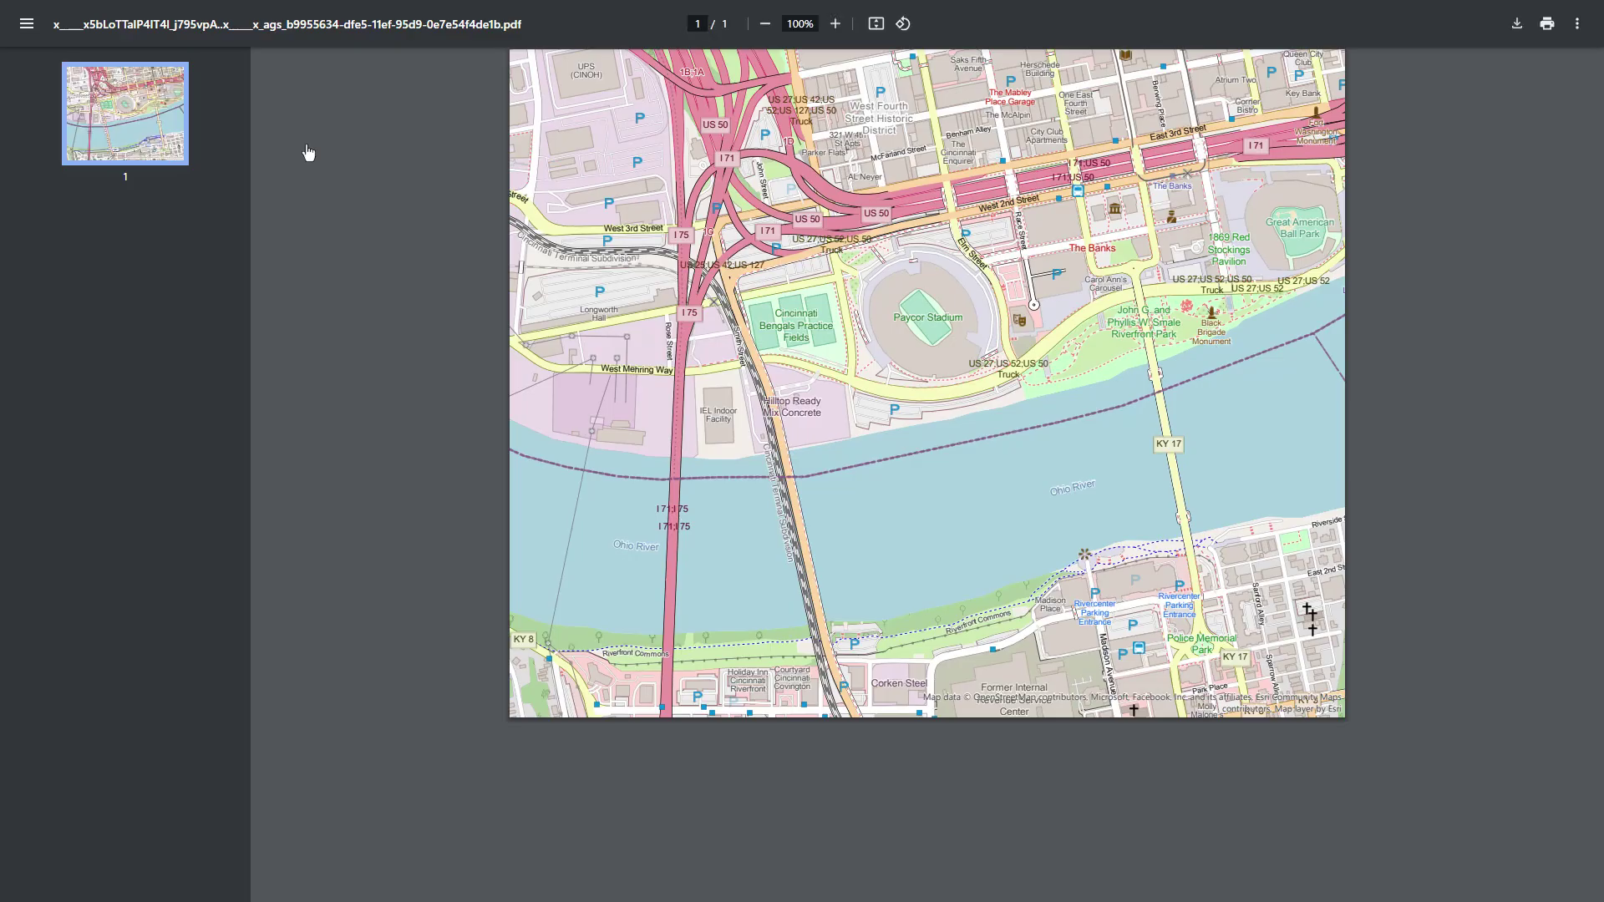
click(833, 24)
click(834, 24)
click(763, 24)
click(762, 24)
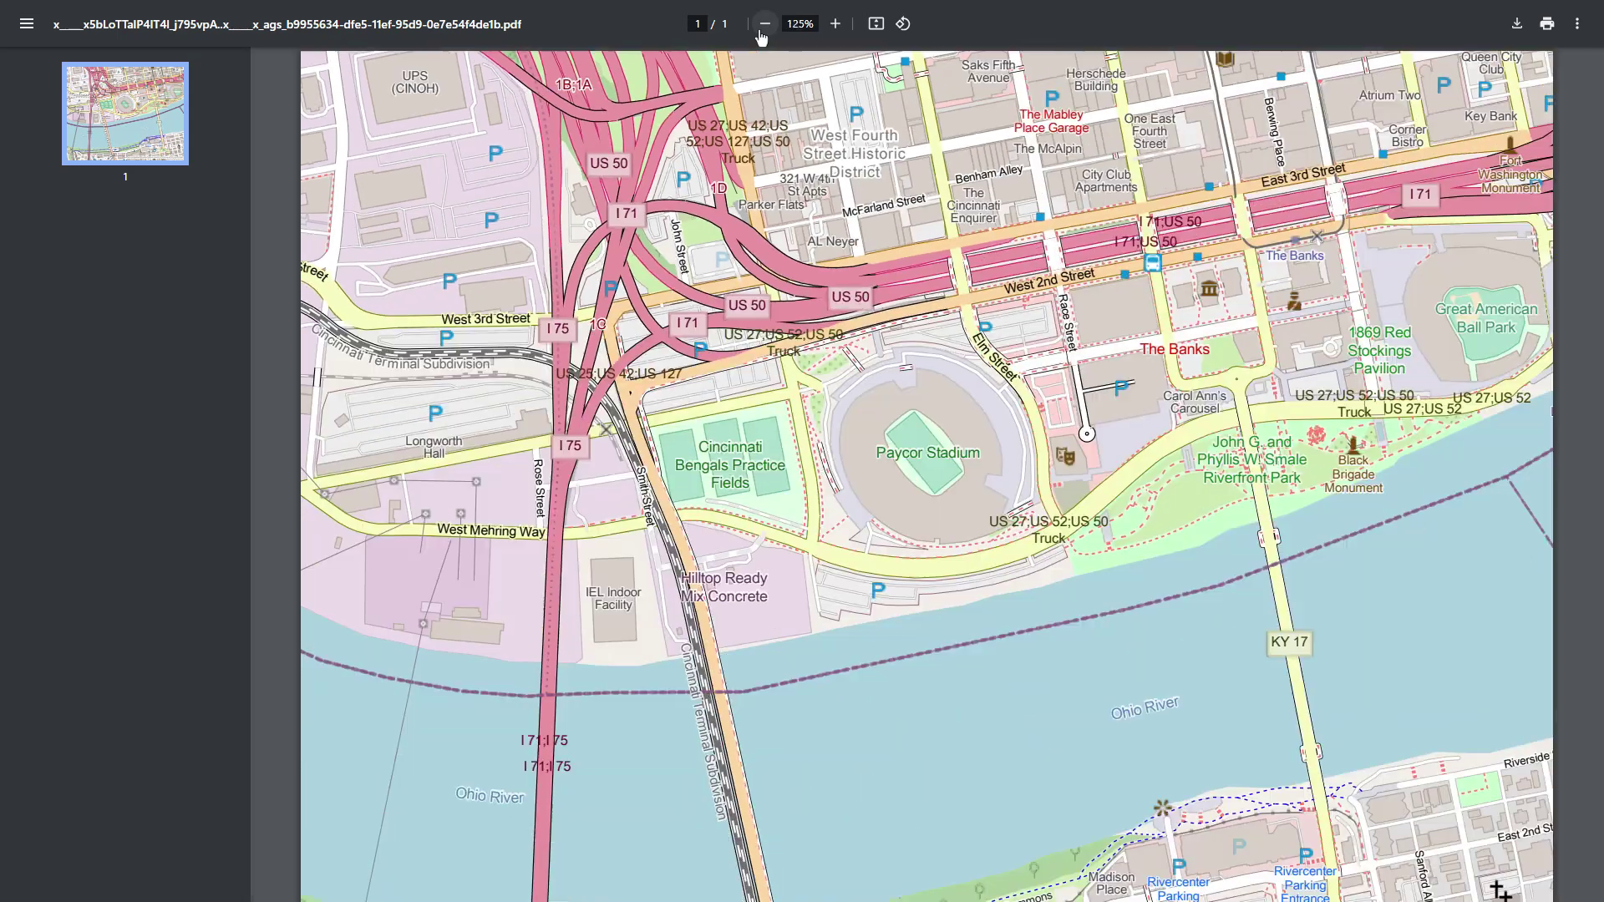
click(762, 24)
Download the PDF as CincyBeenGone.pdf into the MapDataForDesigners folder.
click(1517, 23)
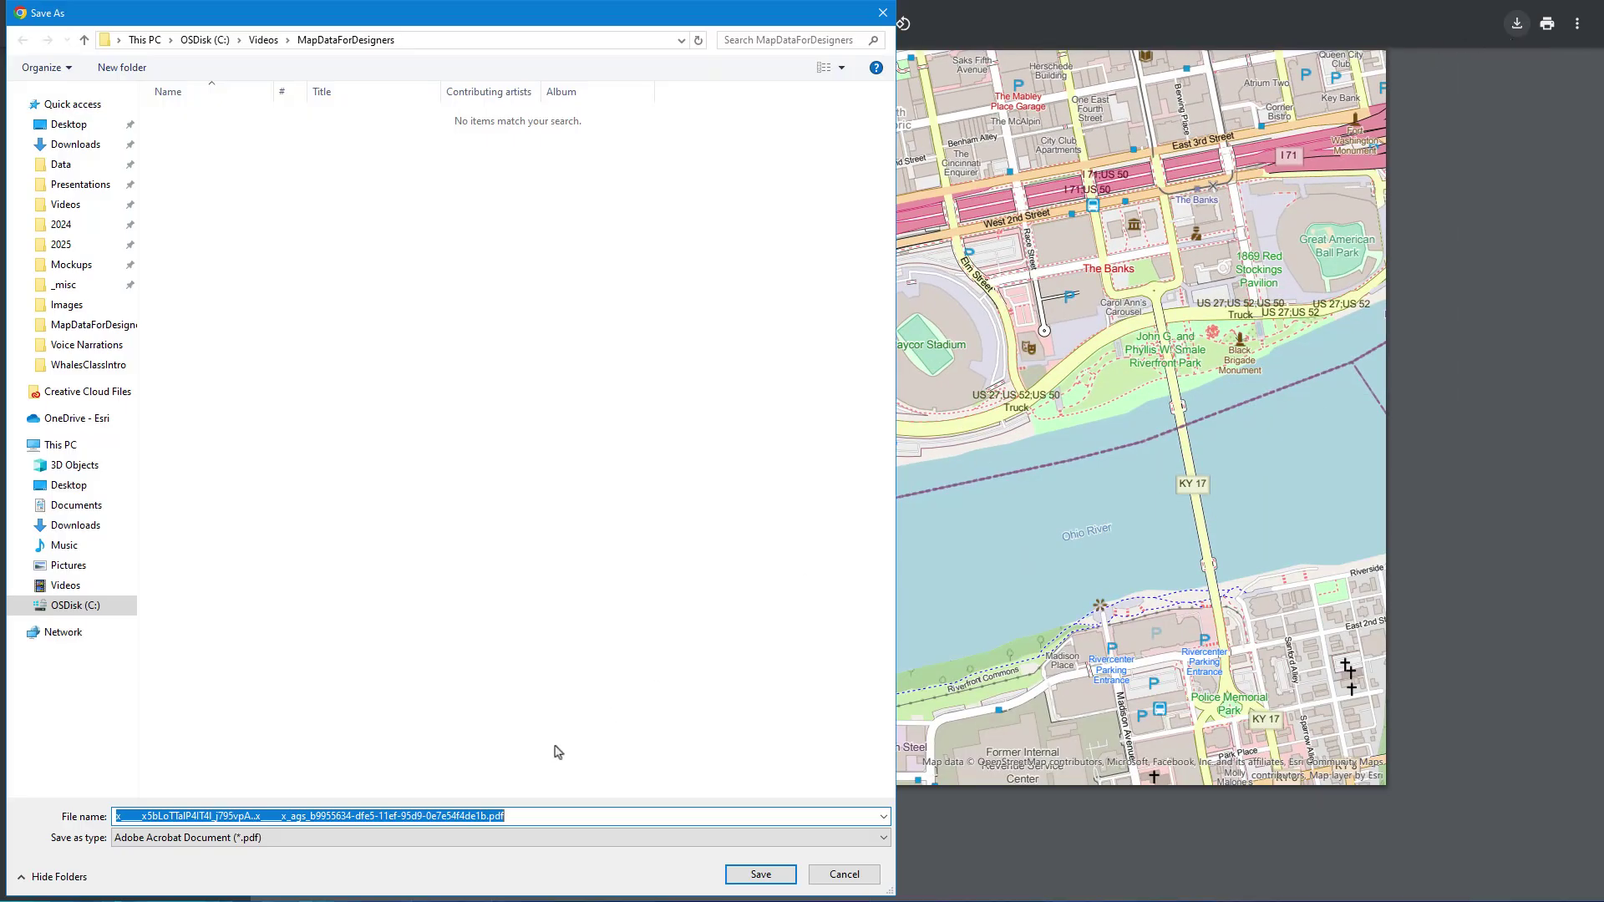
drag(486, 816, 117, 816)
text(C)
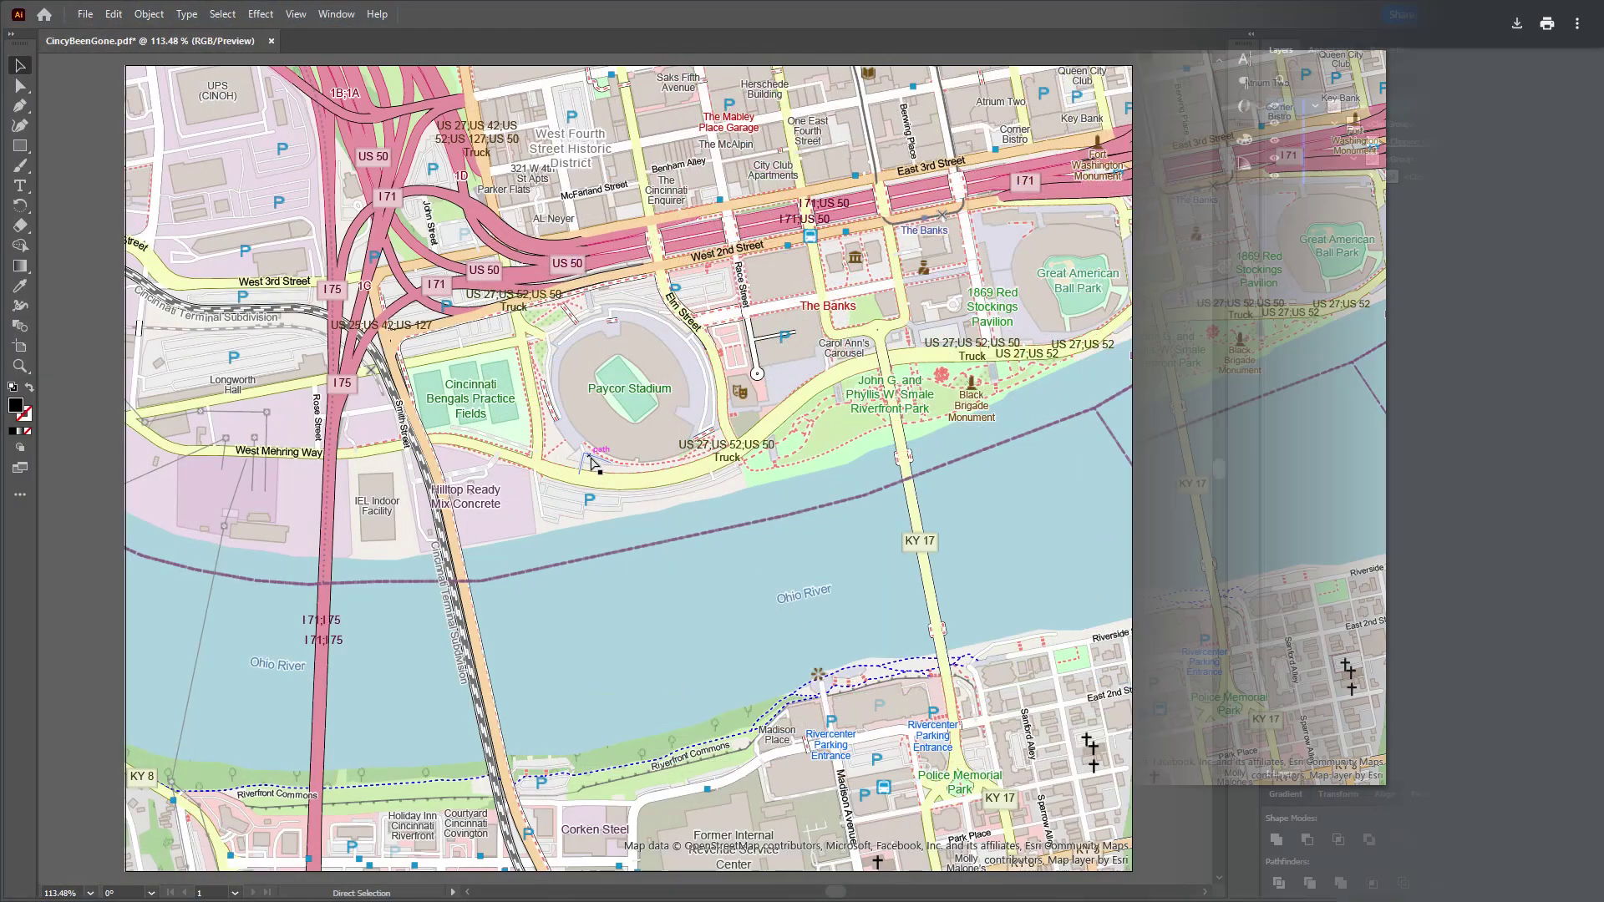
Magnify the CincyBeenGone.pdf map artwork in Illustrator and switch to the Selection tool.
click(689, 532)
key(v)
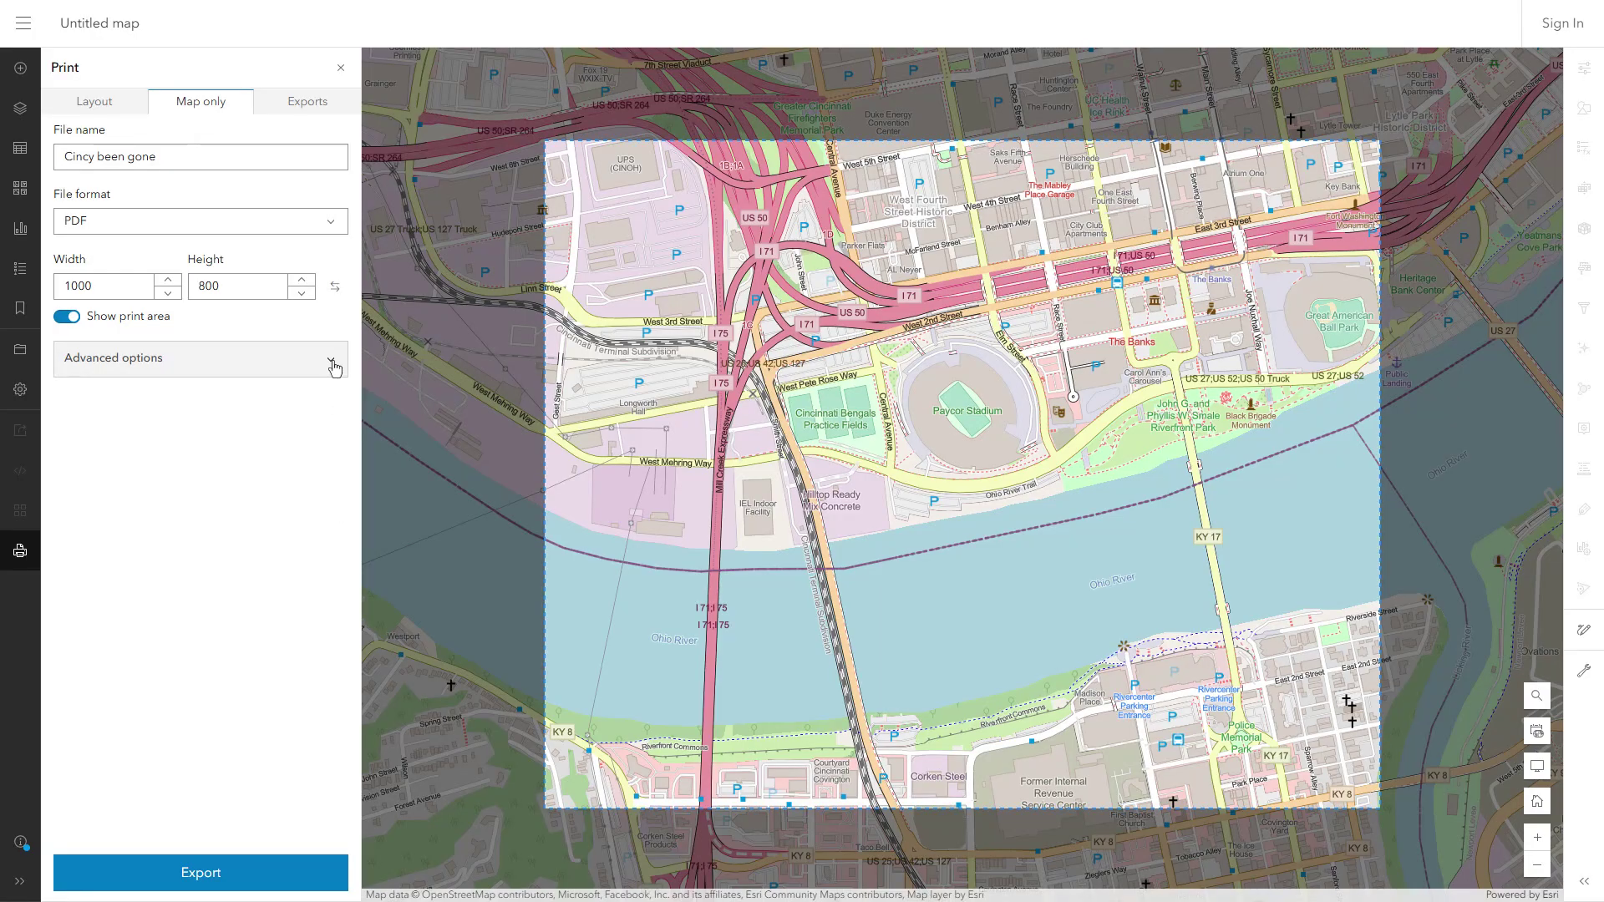
click(334, 368)
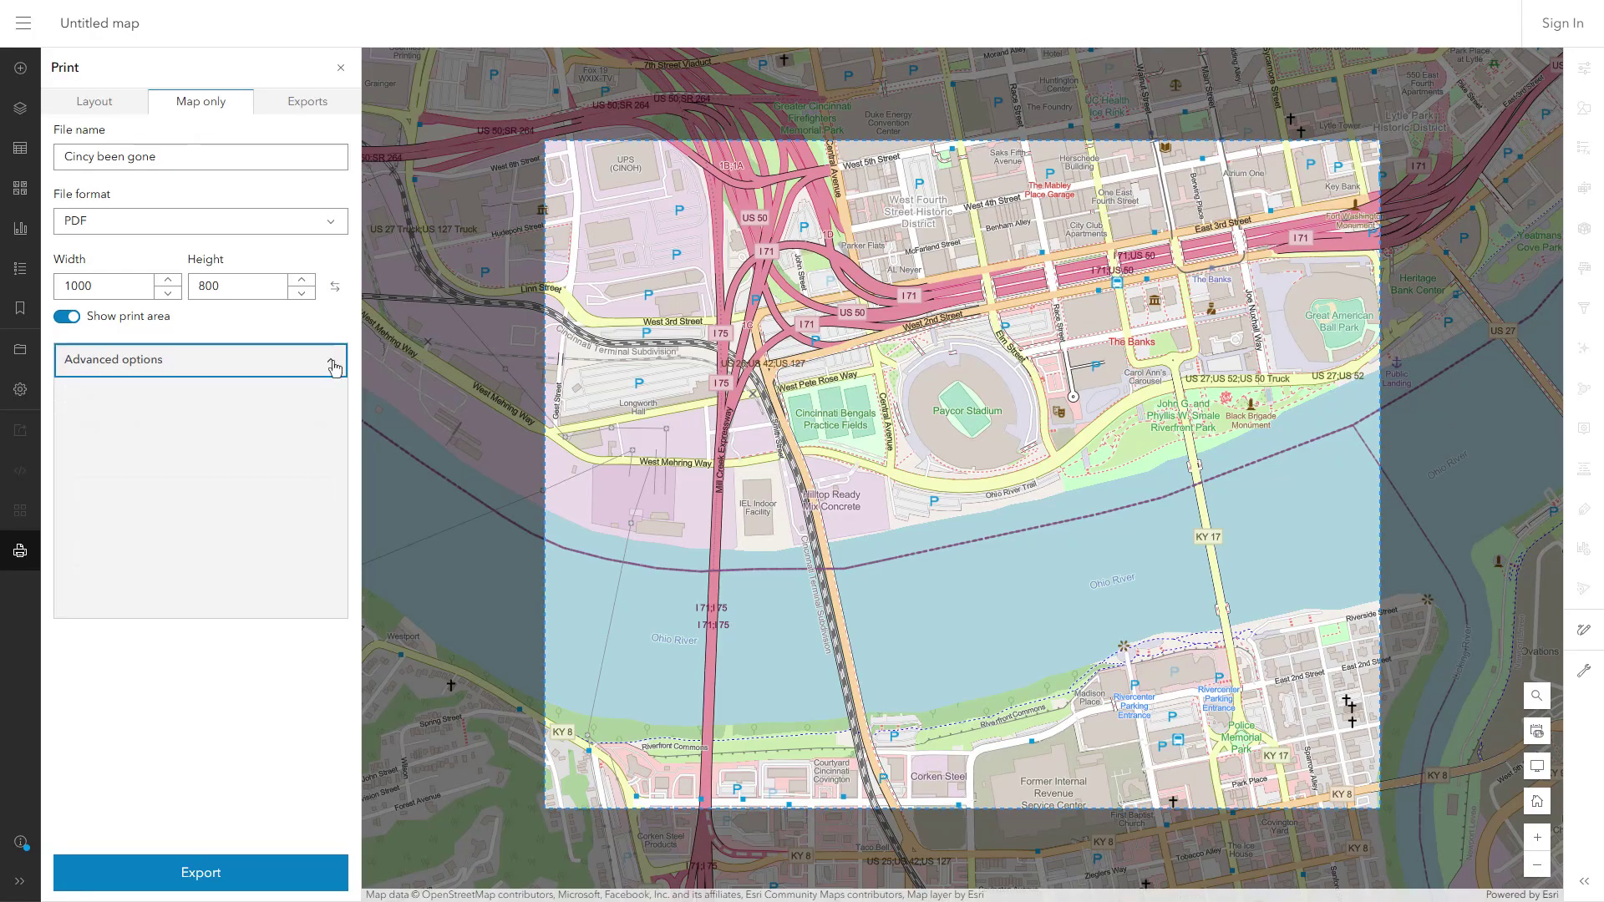
drag(107, 496, 77, 497)
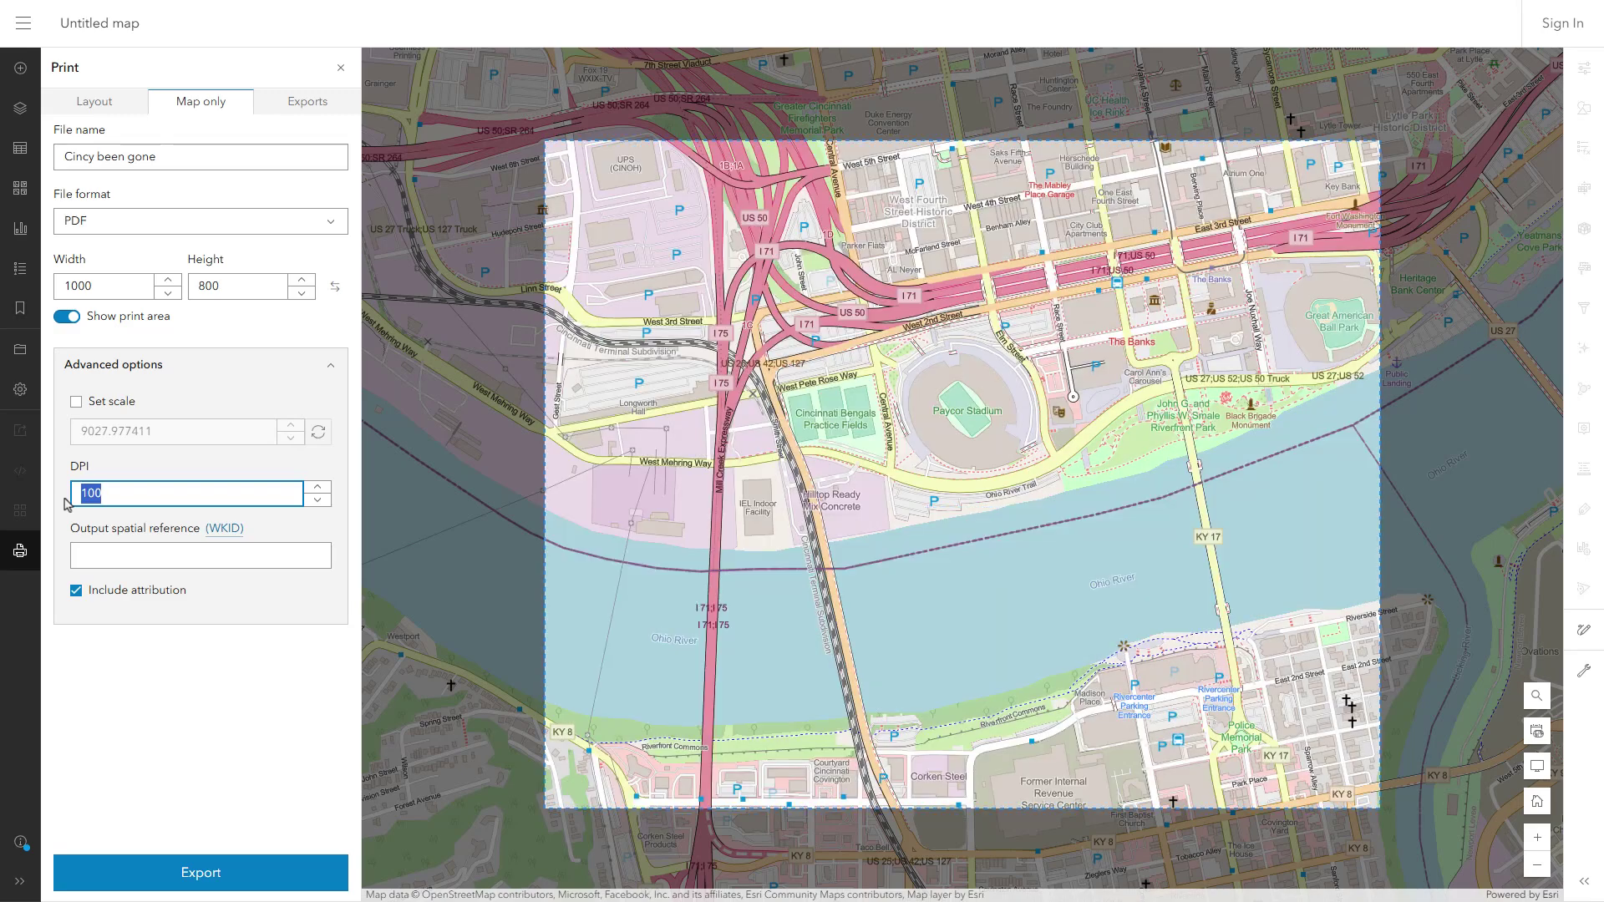
text(150)
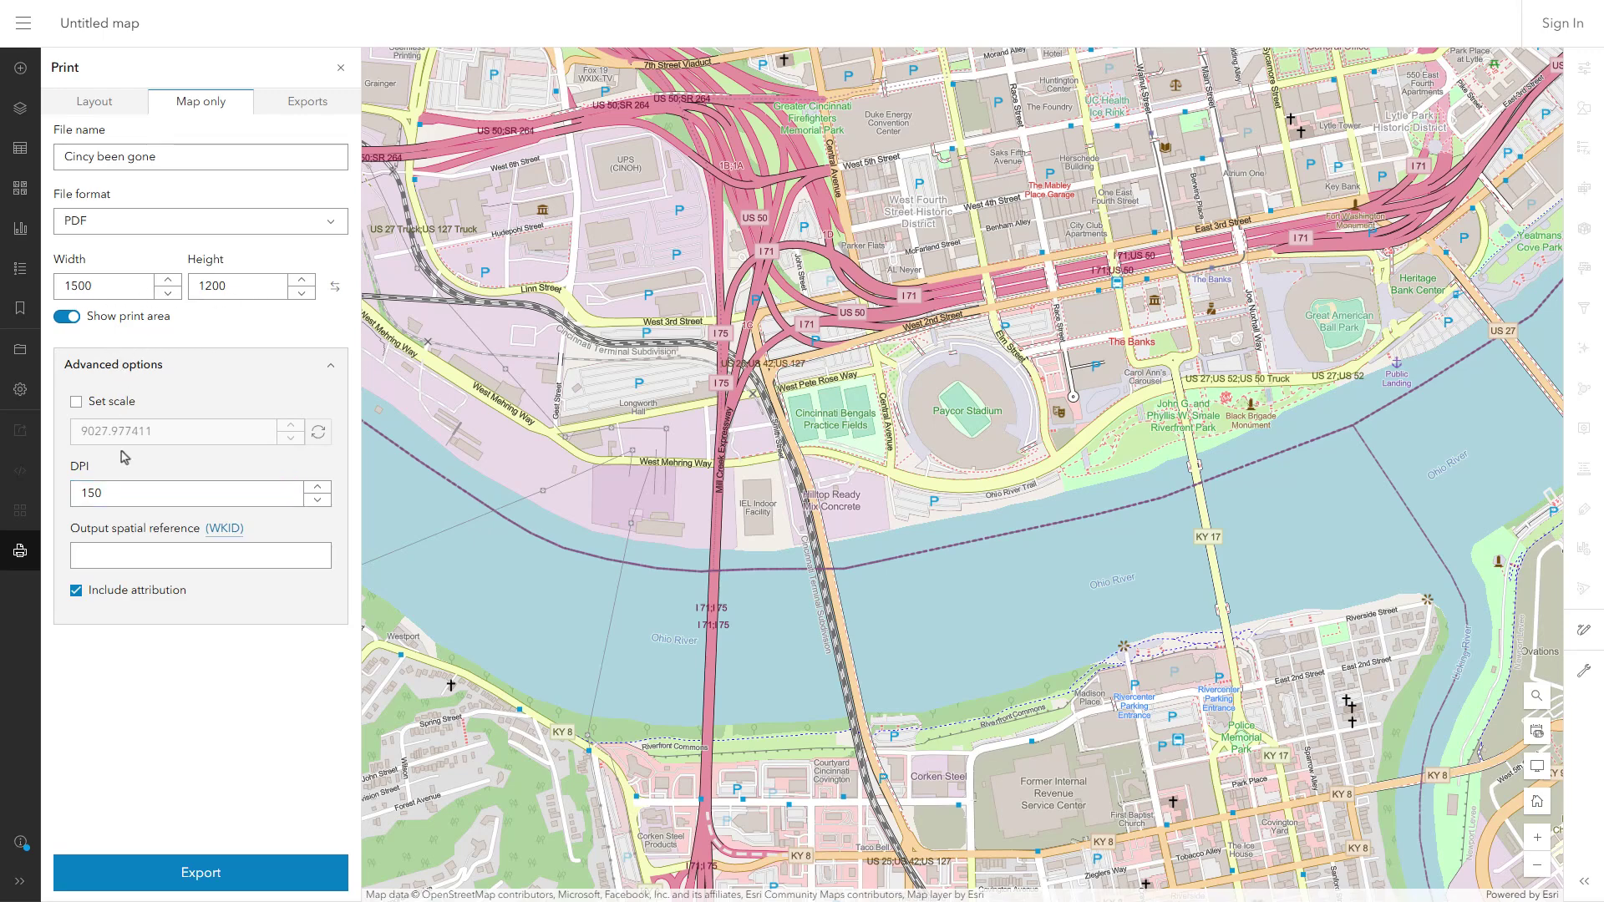
double_click(115, 491)
text(100)
click(337, 372)
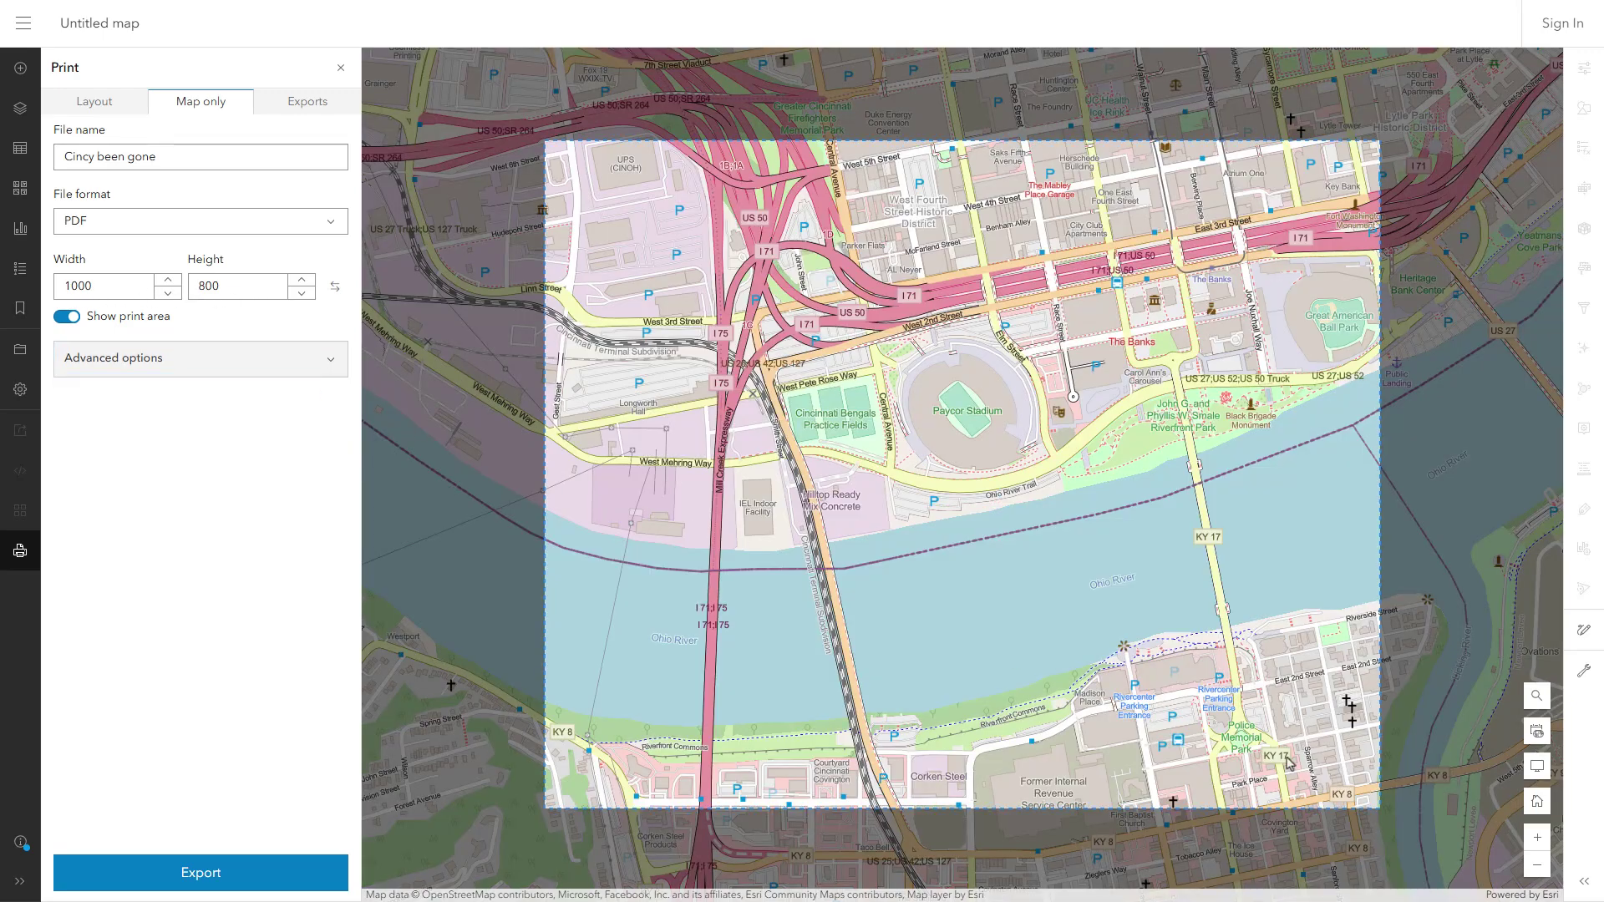
Change the Map only export size to width 2000 and height 1600 pixels.
click(1536, 838)
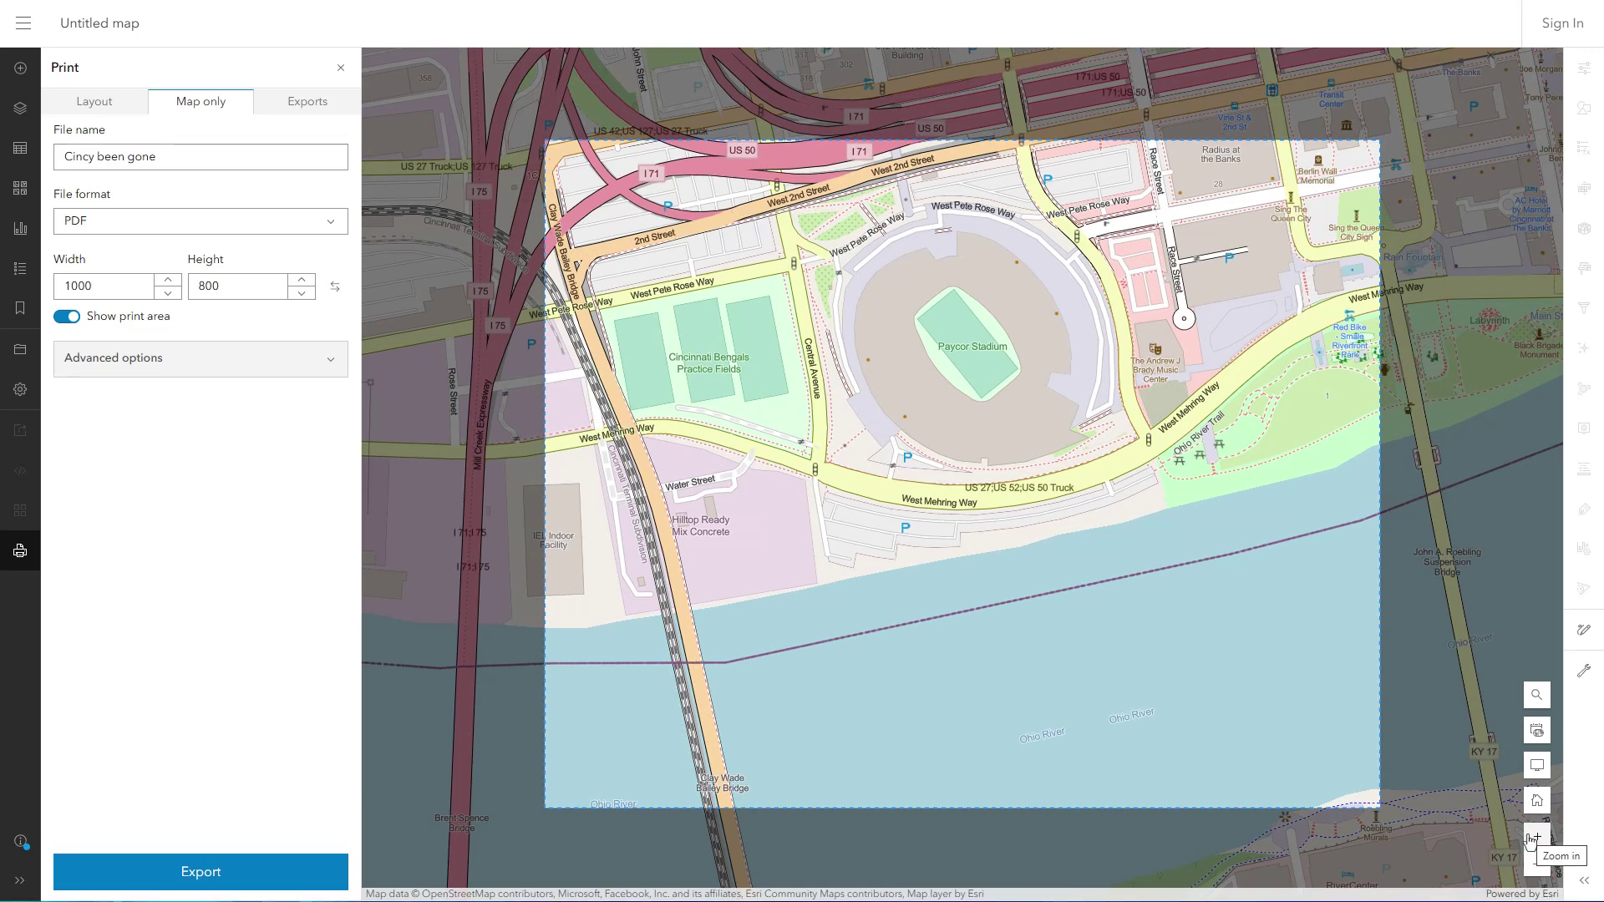
click(115, 292)
key(Home)
key(Delete)
text(2)
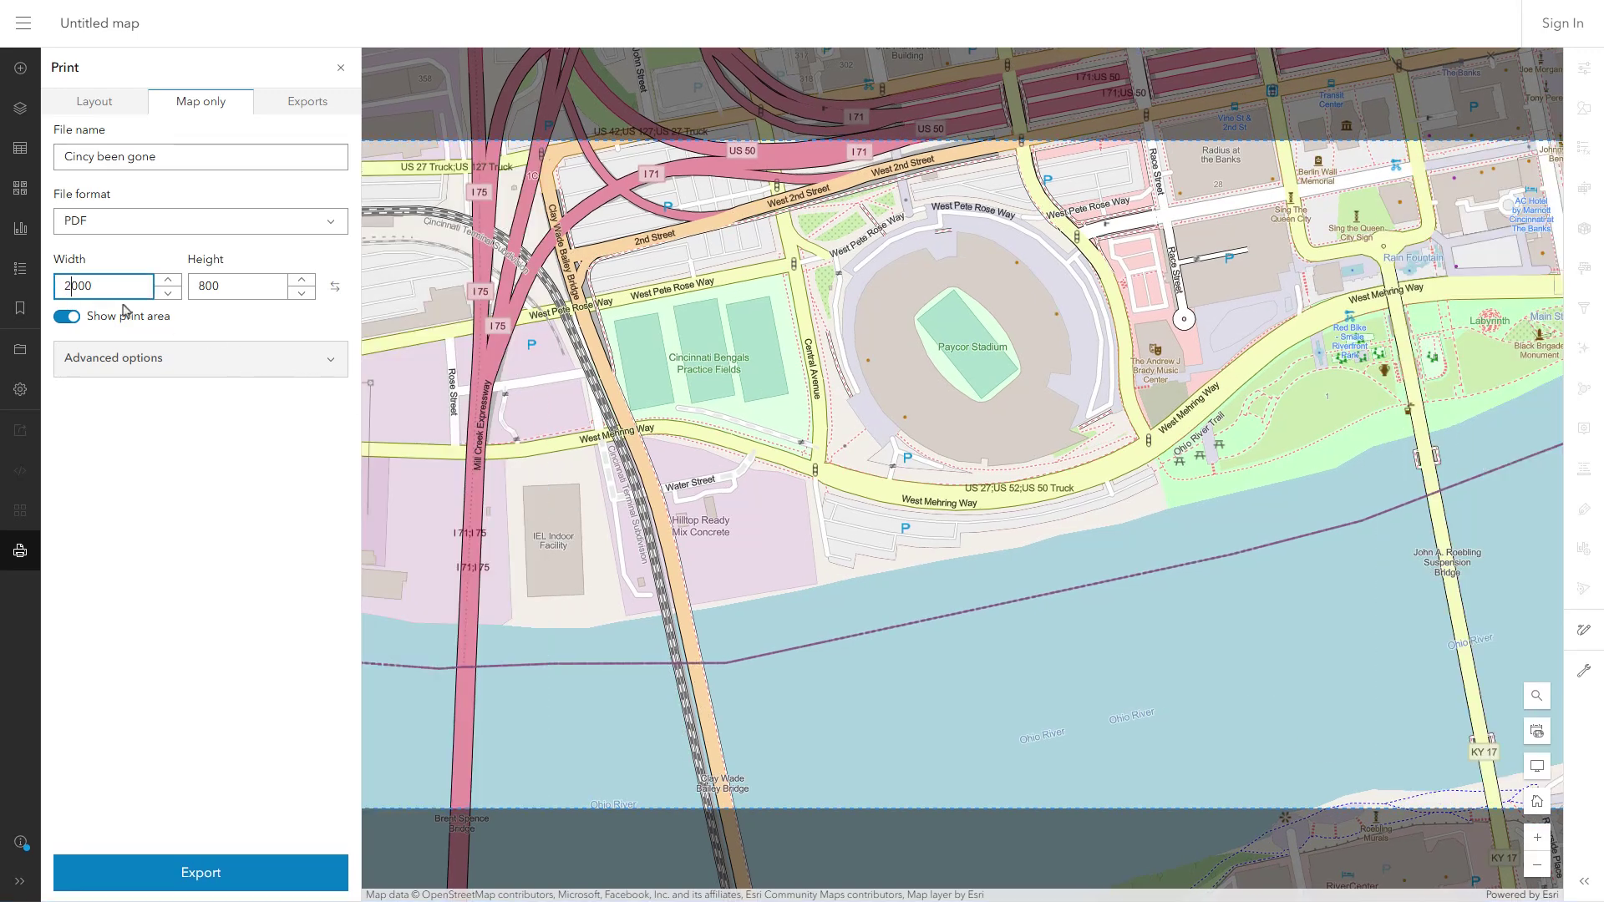
click(193, 285)
key(Delete)
text(16)
click(256, 480)
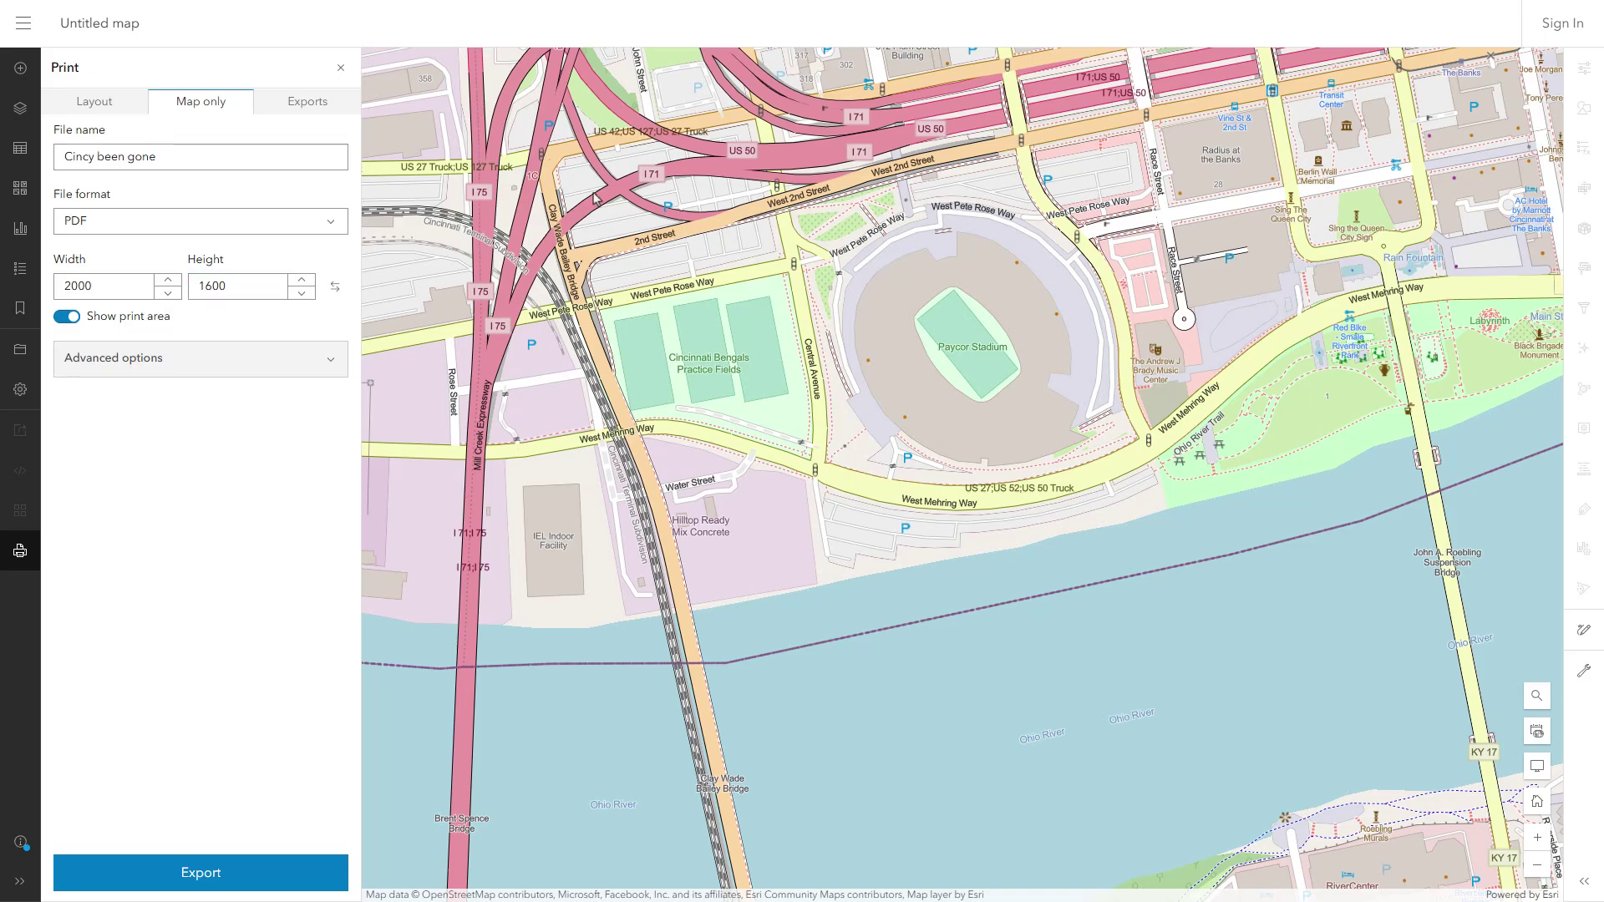
click(1536, 866)
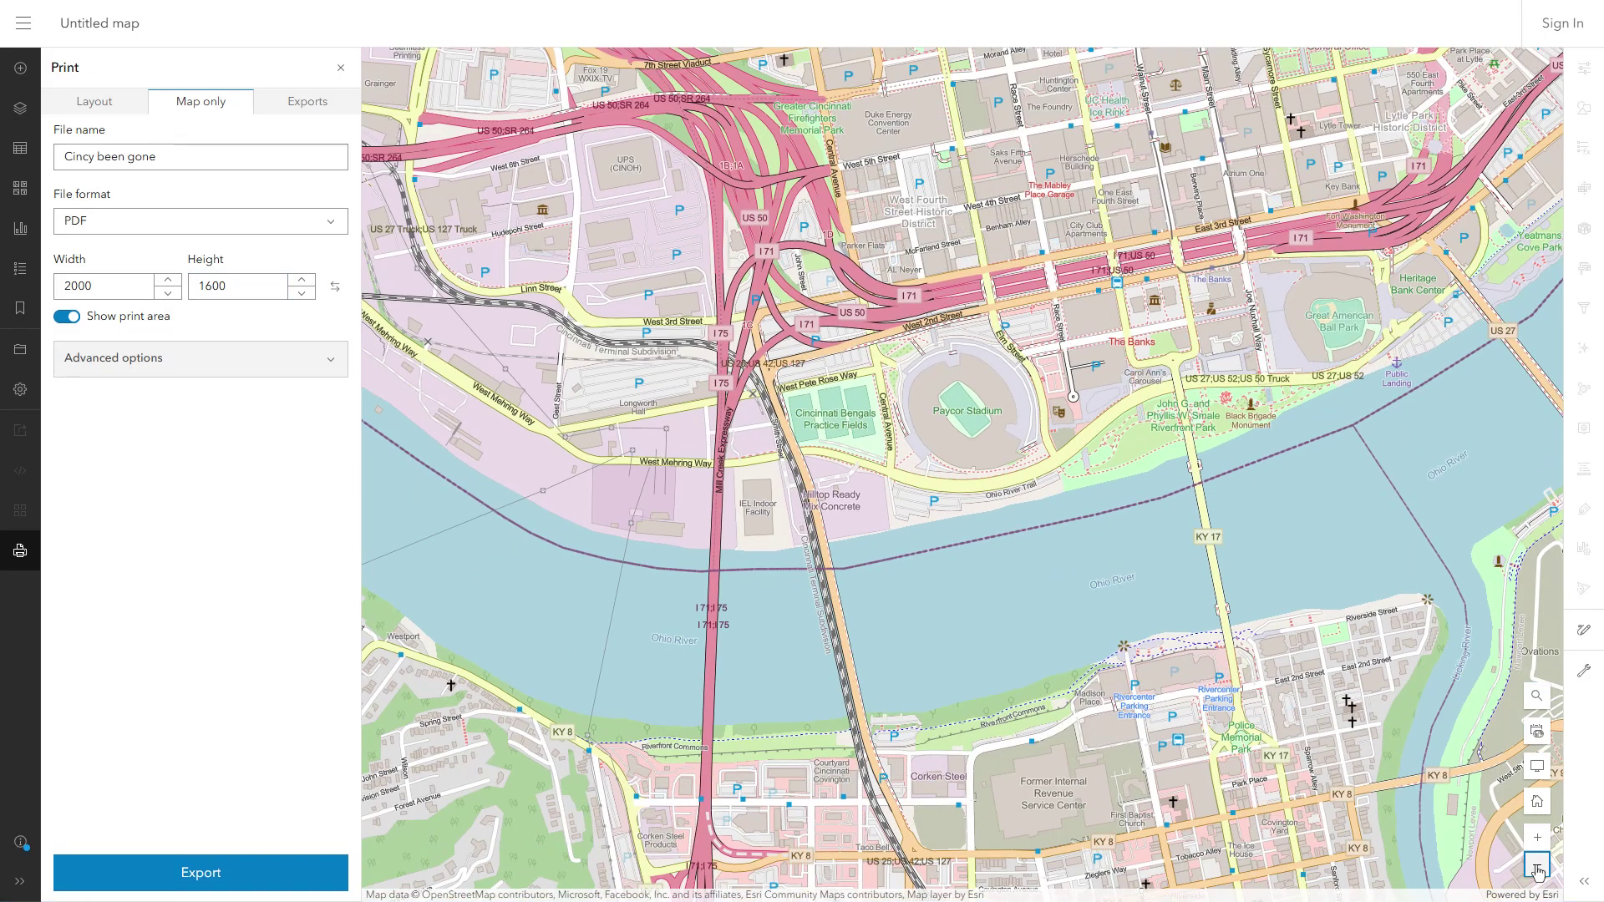
click(1537, 867)
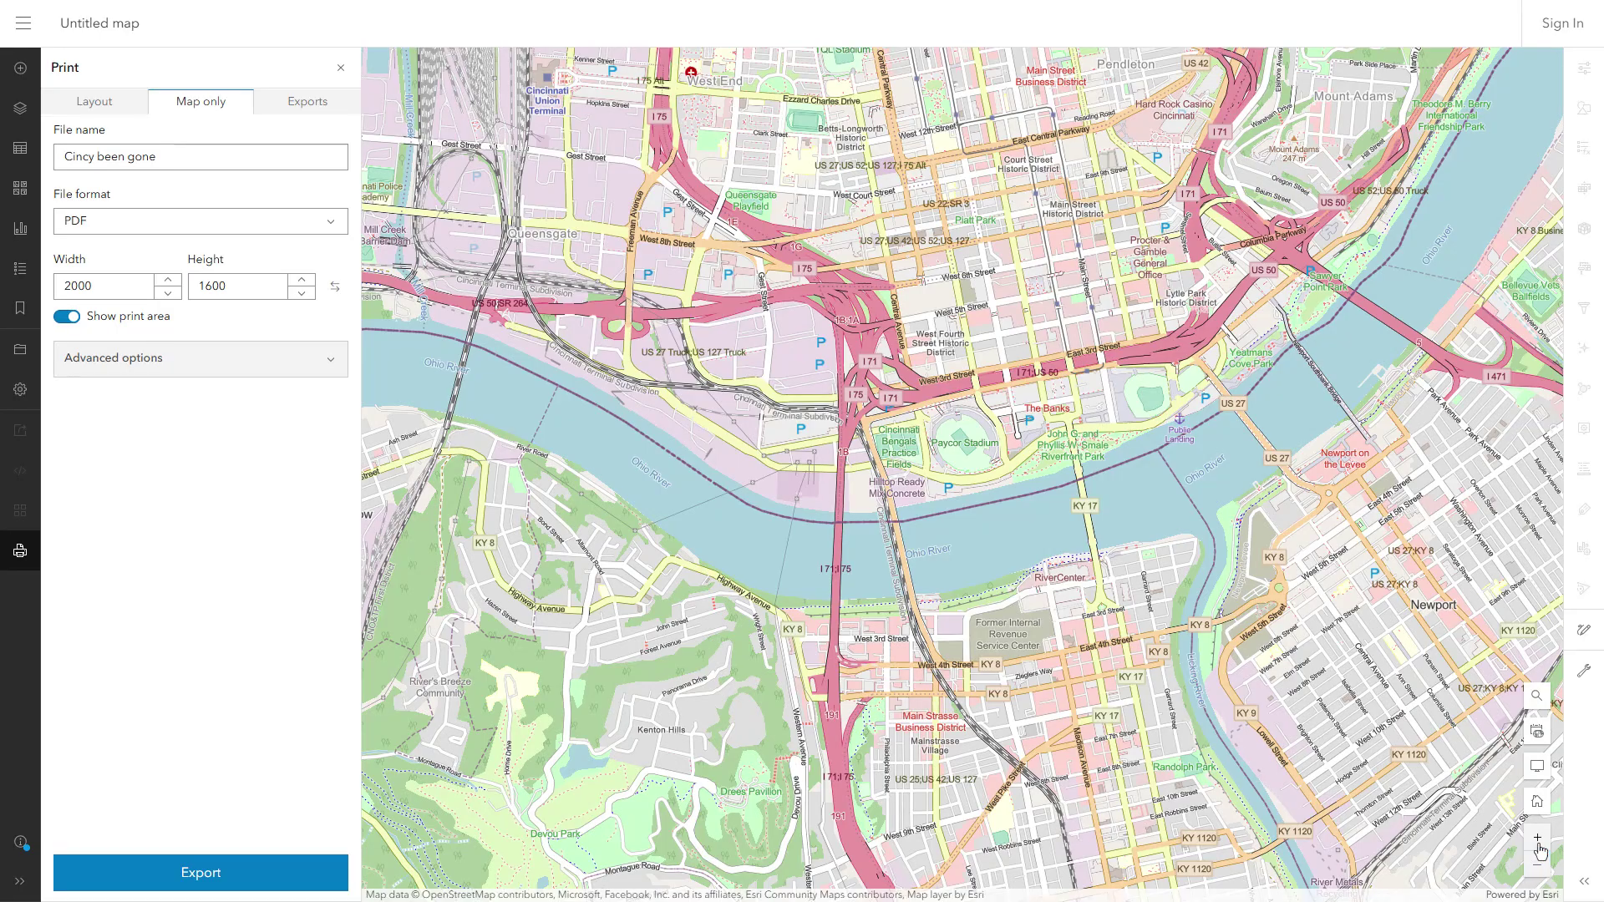
click(1536, 837)
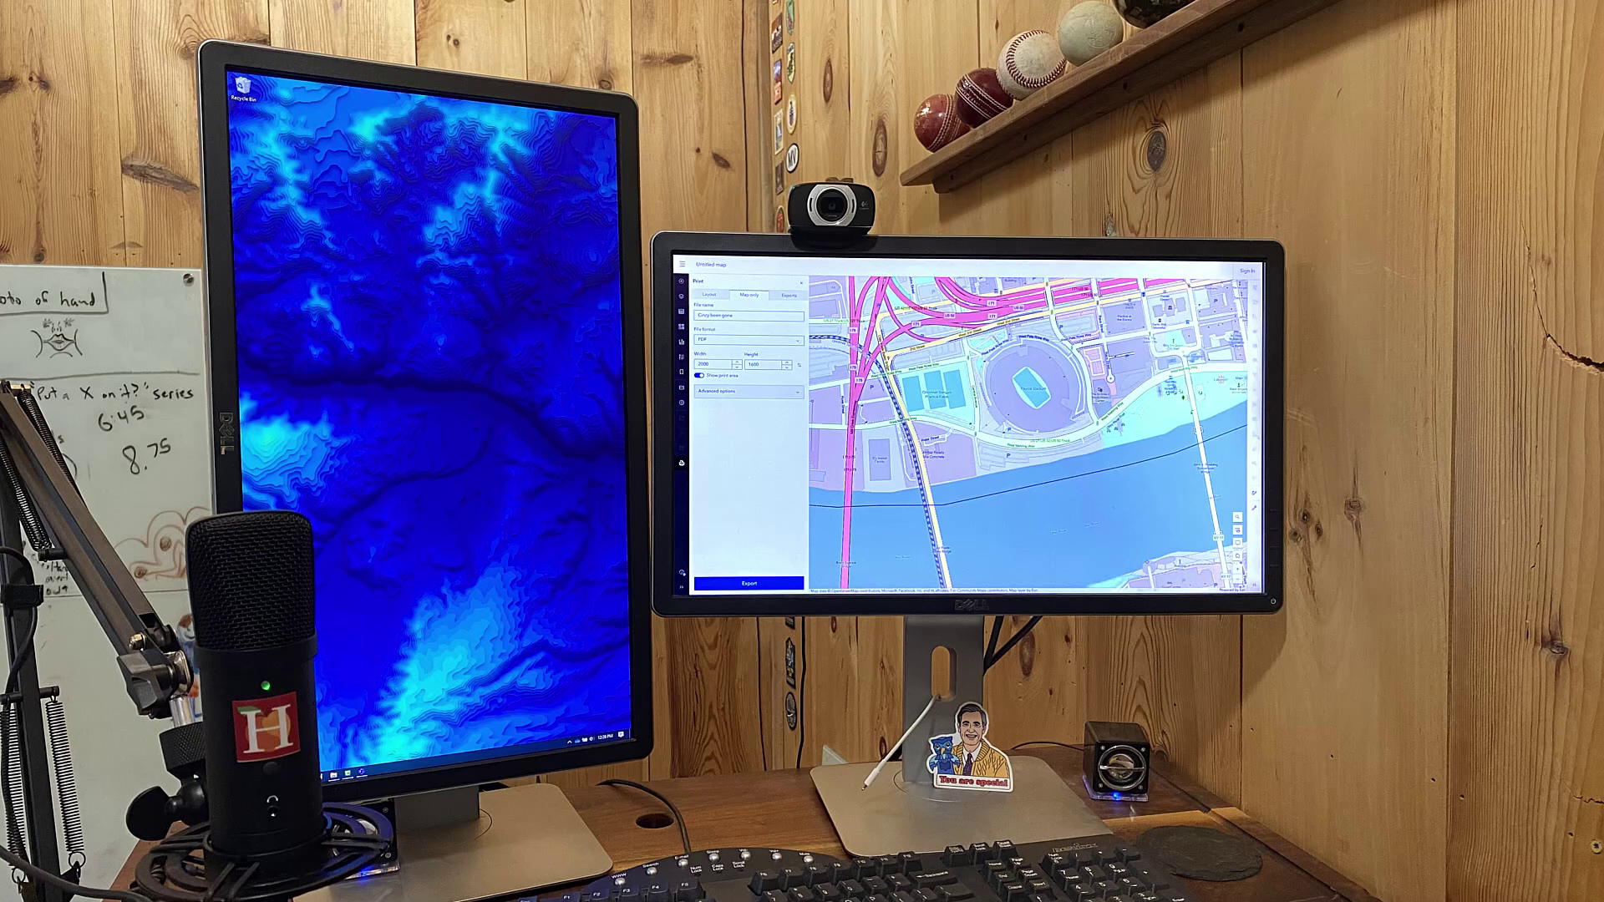
key(ctrl)
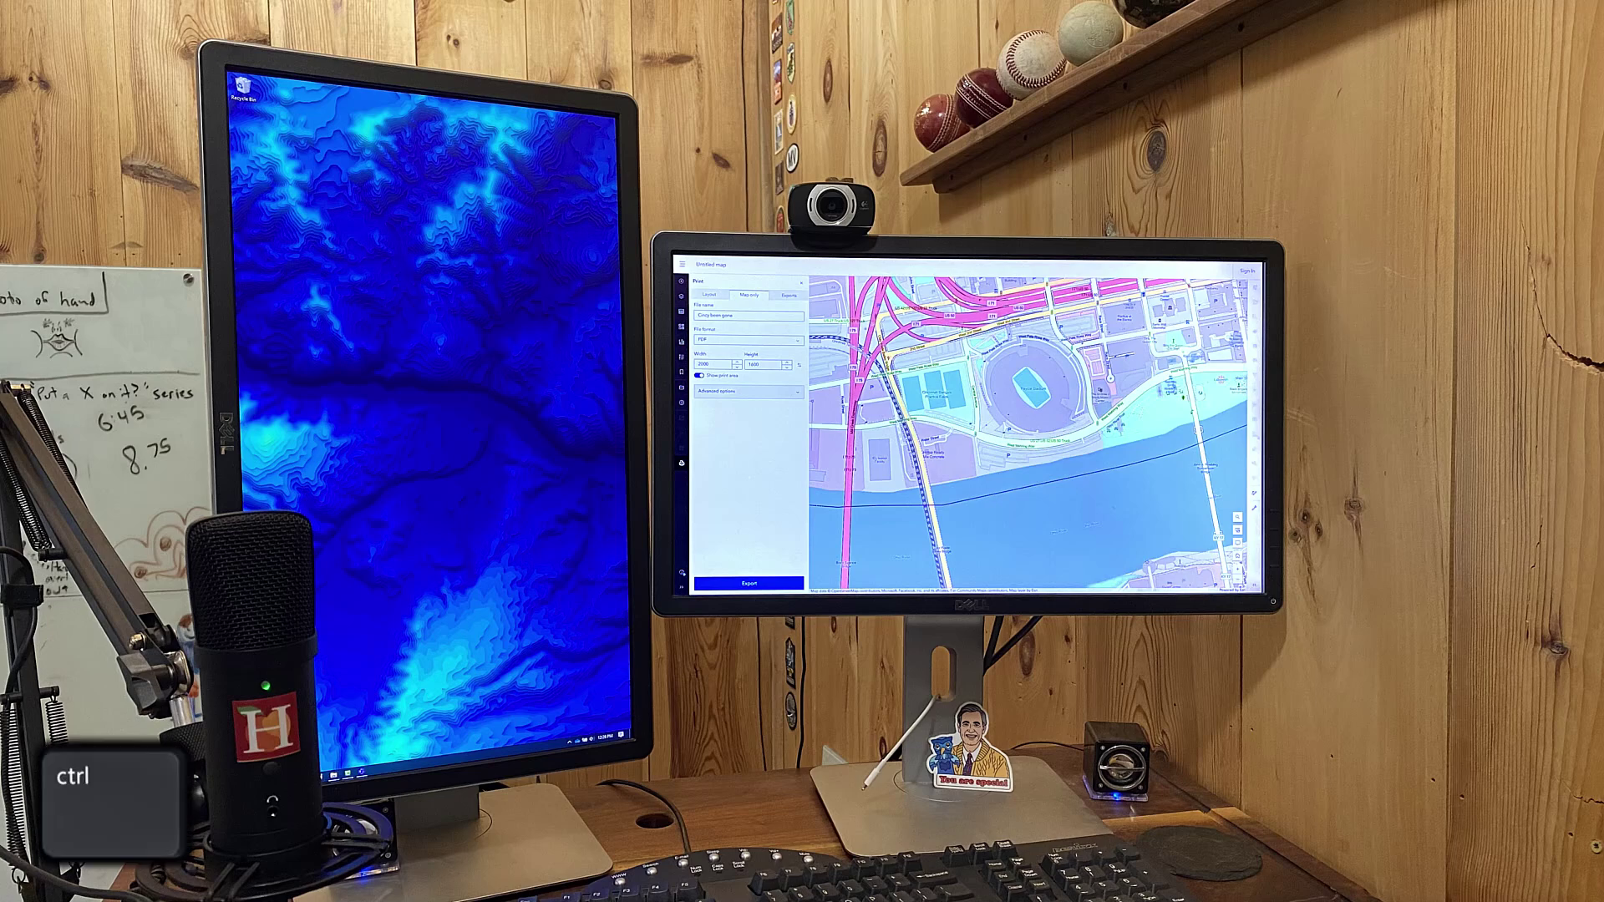
key(ctrl+minus)
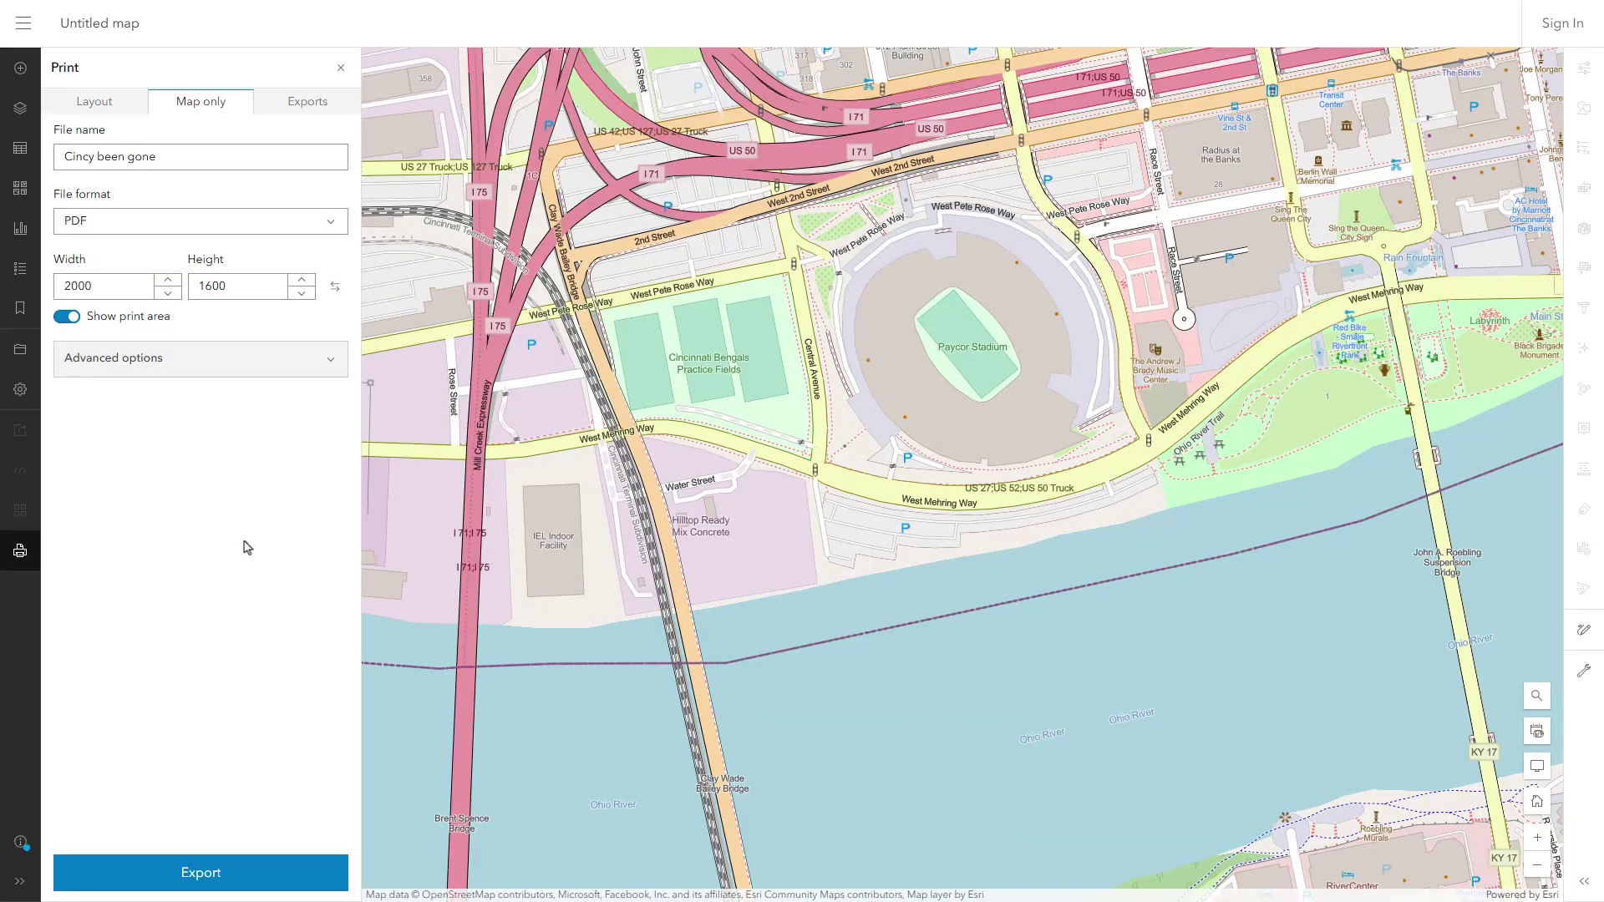
Zoom the browser page out to 50% with Ctrl+minus twice to show the 2000×1600 area.
key(ctrl+minus)
key(ctrl+minus)
key(ctrl+minus)
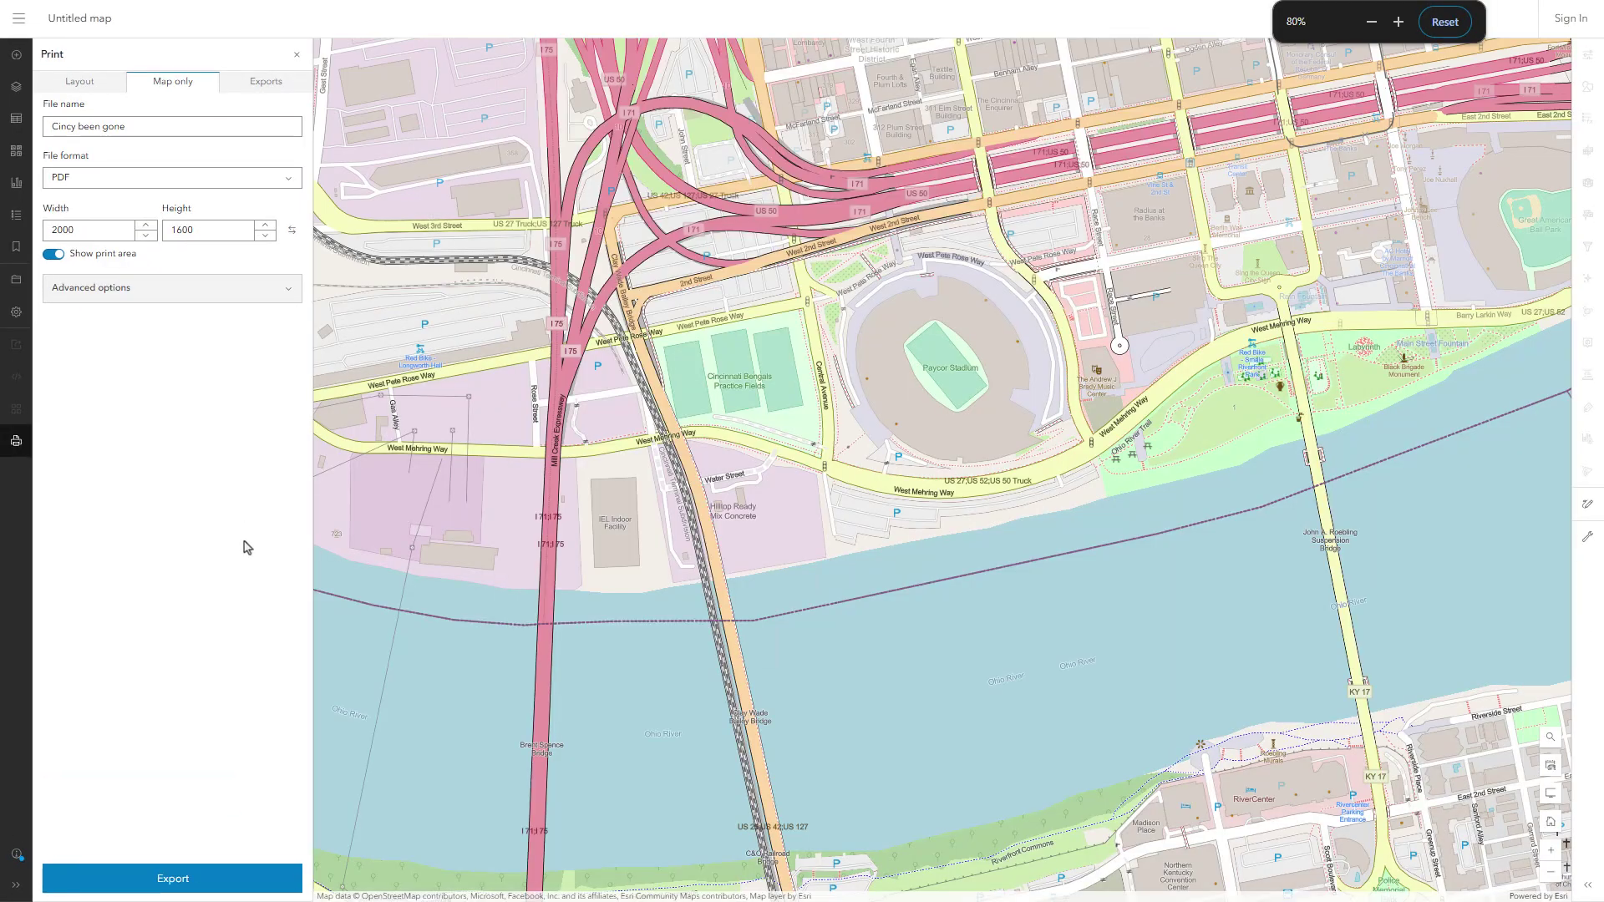
key(ctrl+minus)
key(ctrl+minus)
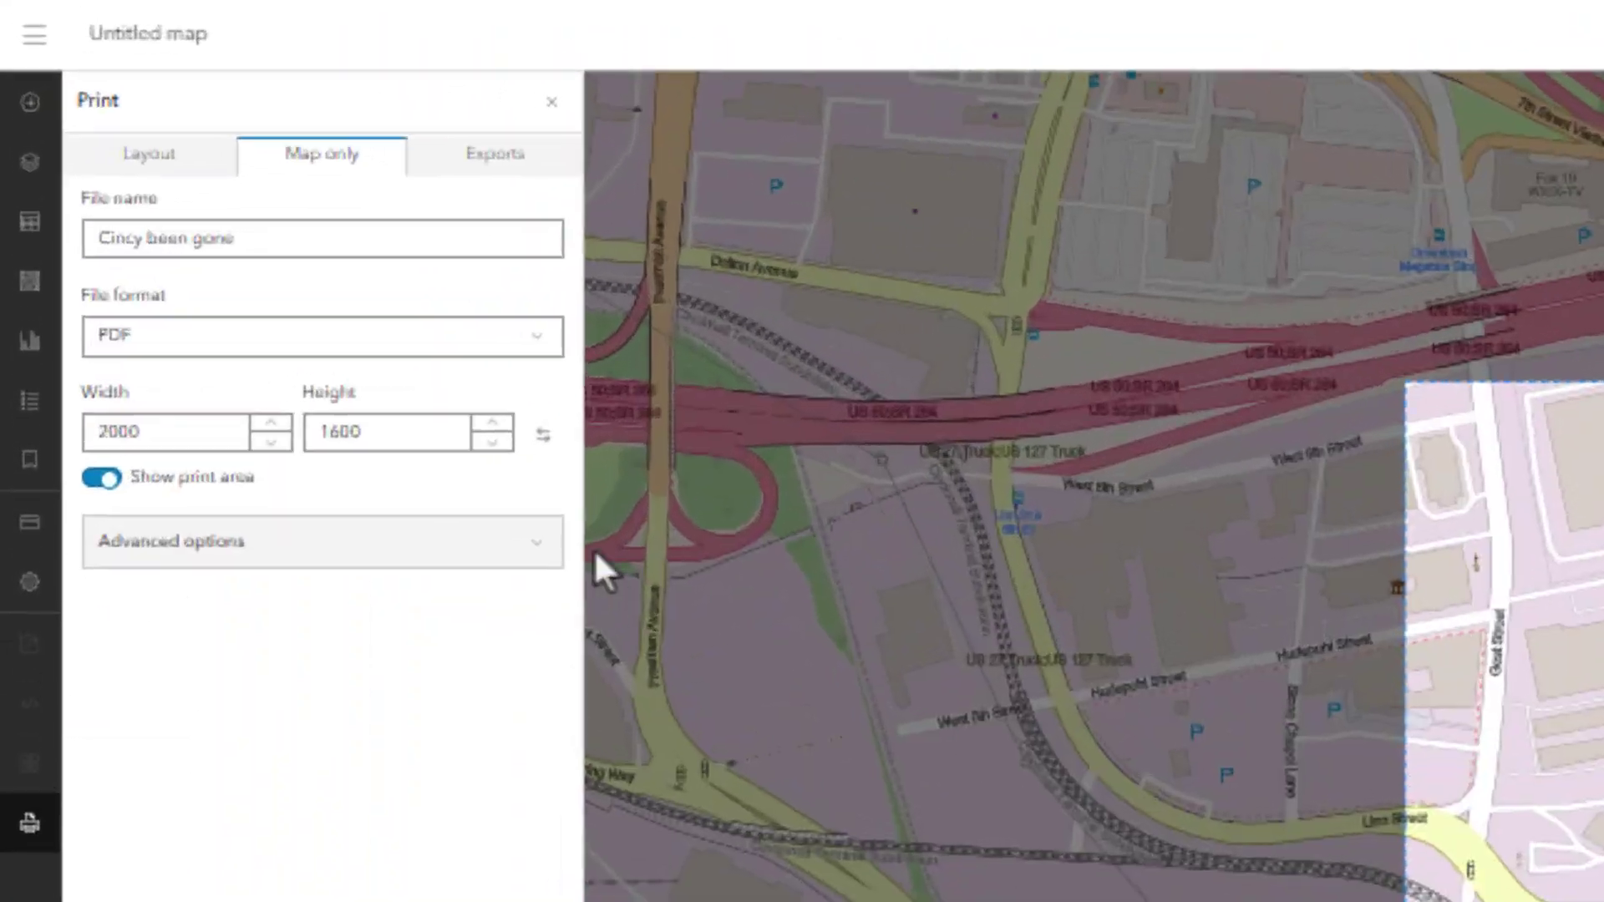
Rename and export the enlarged 2000×1600 map as a PDF, then open it.
click(428, 247)
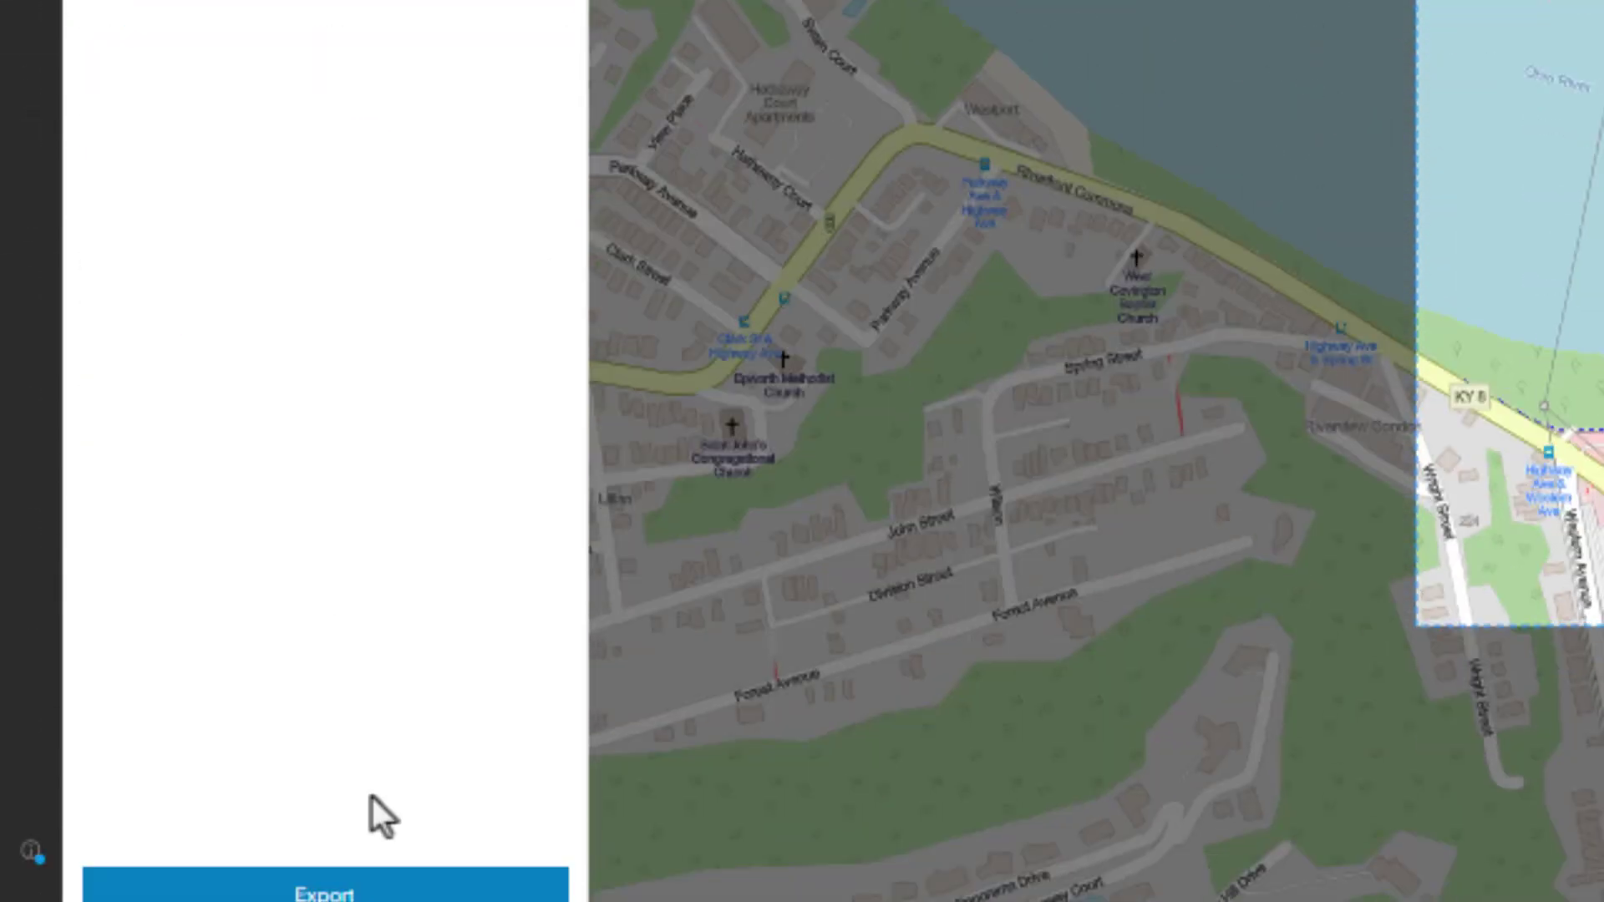
click(375, 877)
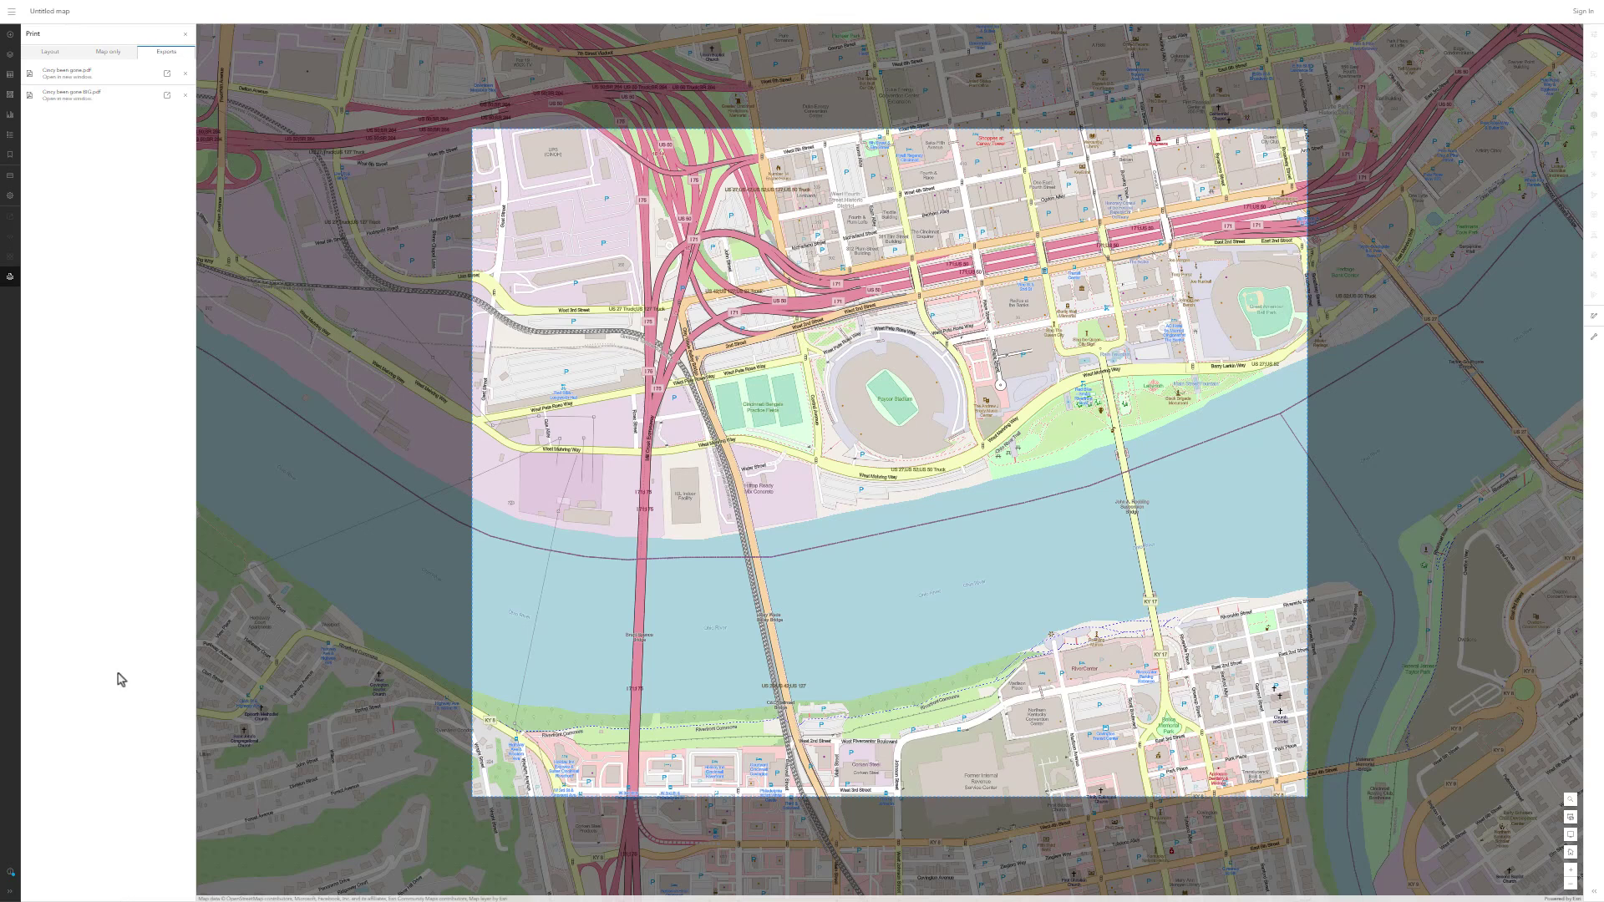
click(167, 95)
Zoom in to check the PDF's detail, then save a copy as CincyBeenGoneBIG.pdf.
click(836, 23)
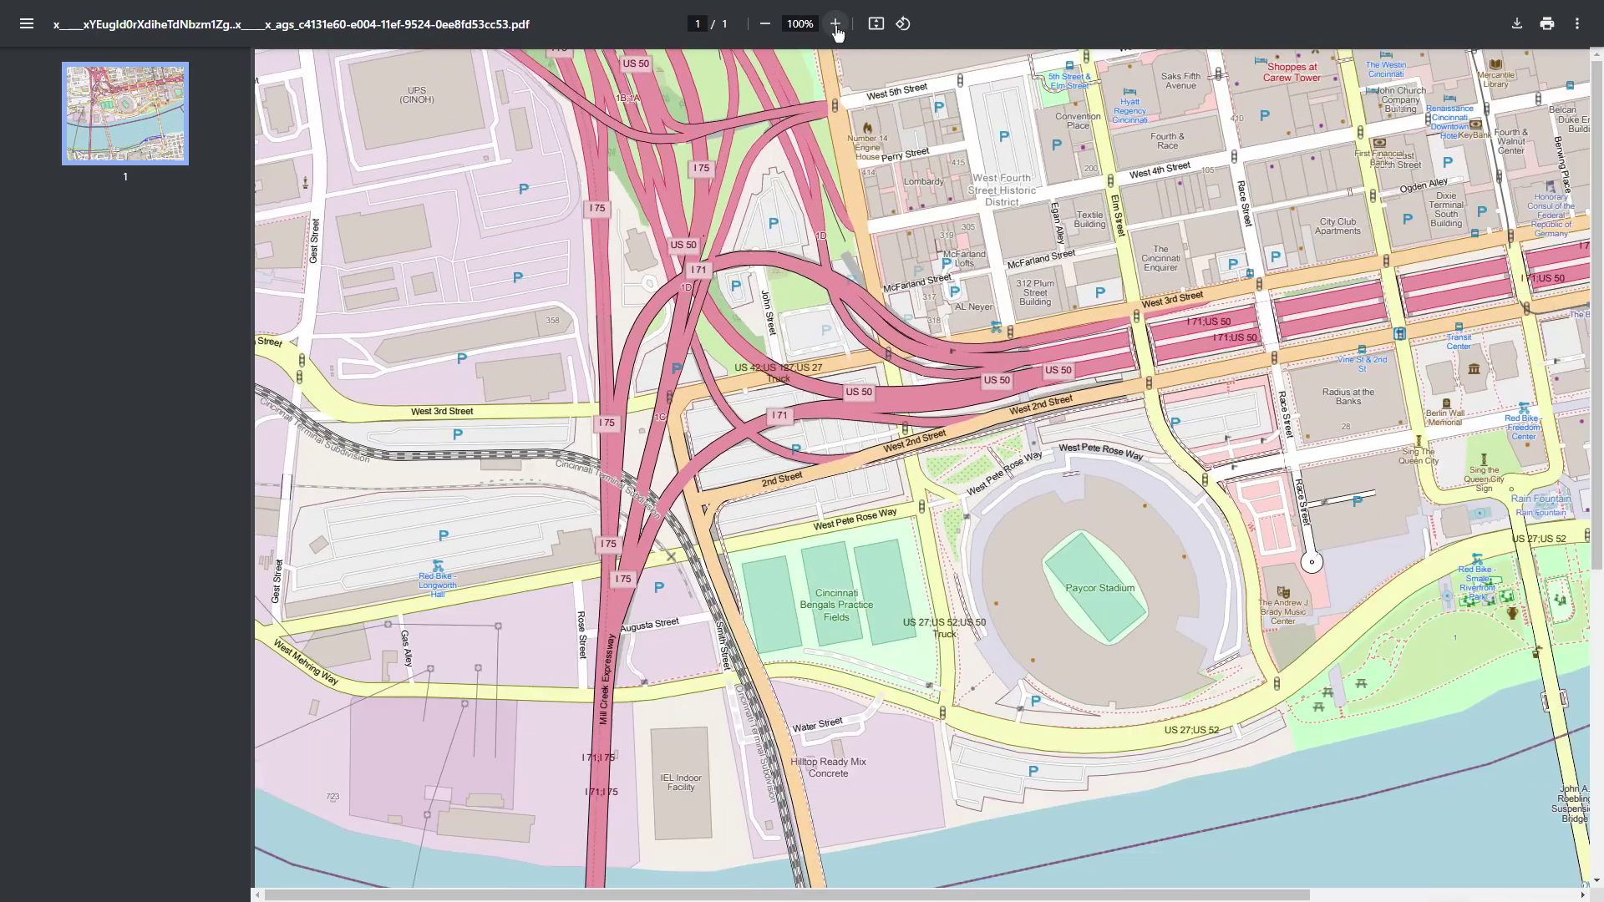
click(835, 23)
click(765, 23)
click(764, 23)
key(ctrl+s)
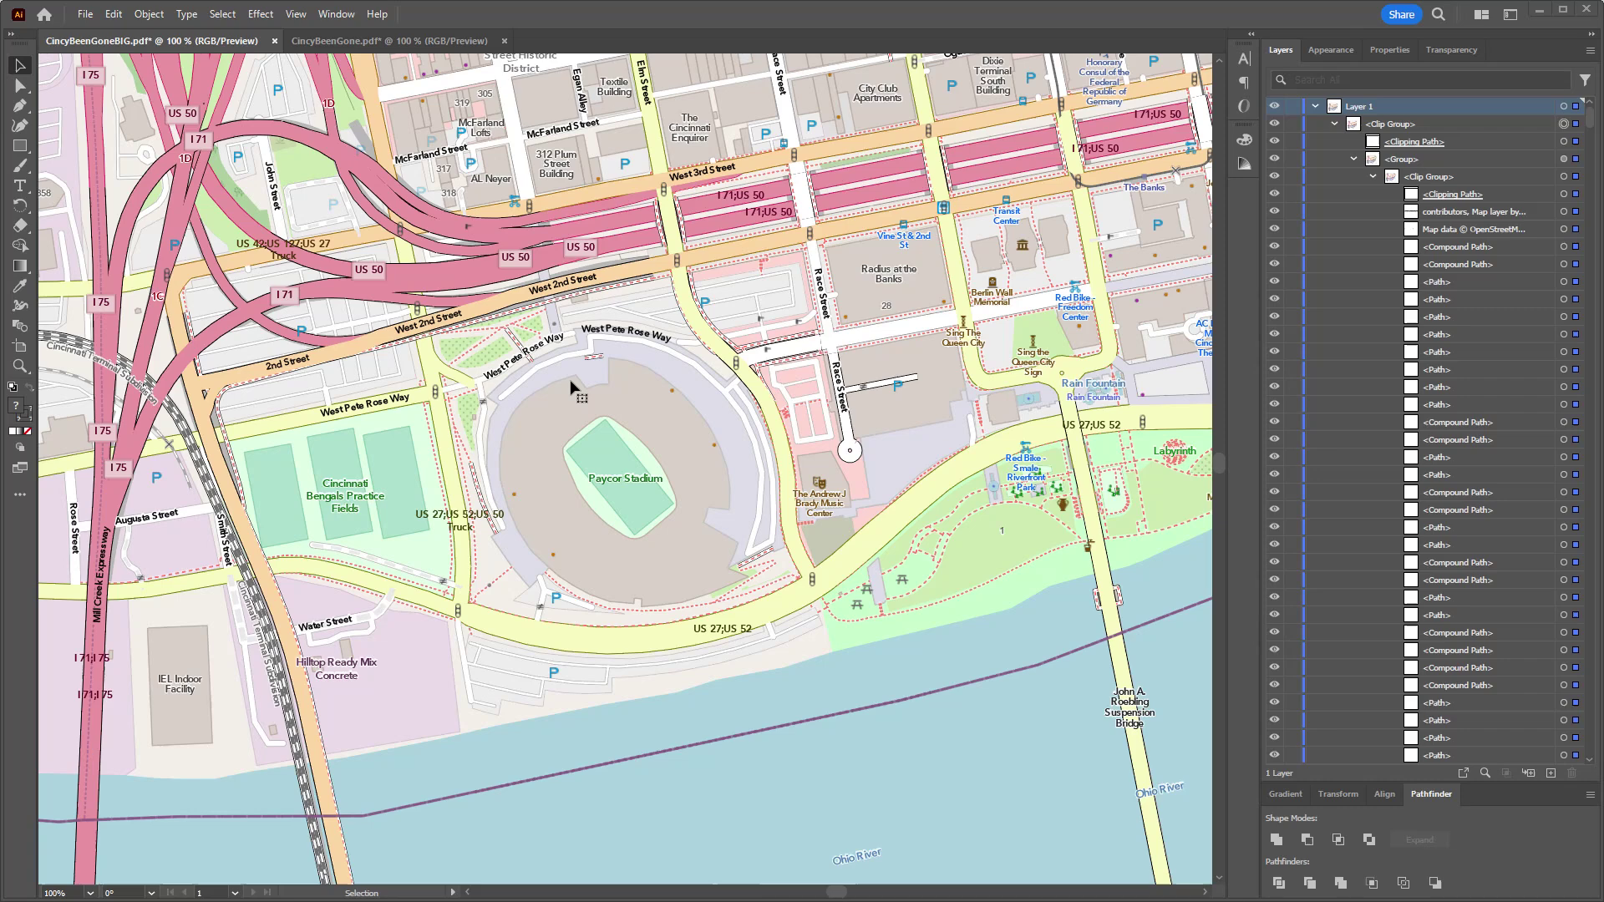
Pan around CincyBeenGoneBIG.pdf's downtown streets and riverfront, then switch to the CincyBeenGone.pdf tab.
scroll(574, 389, up, 2)
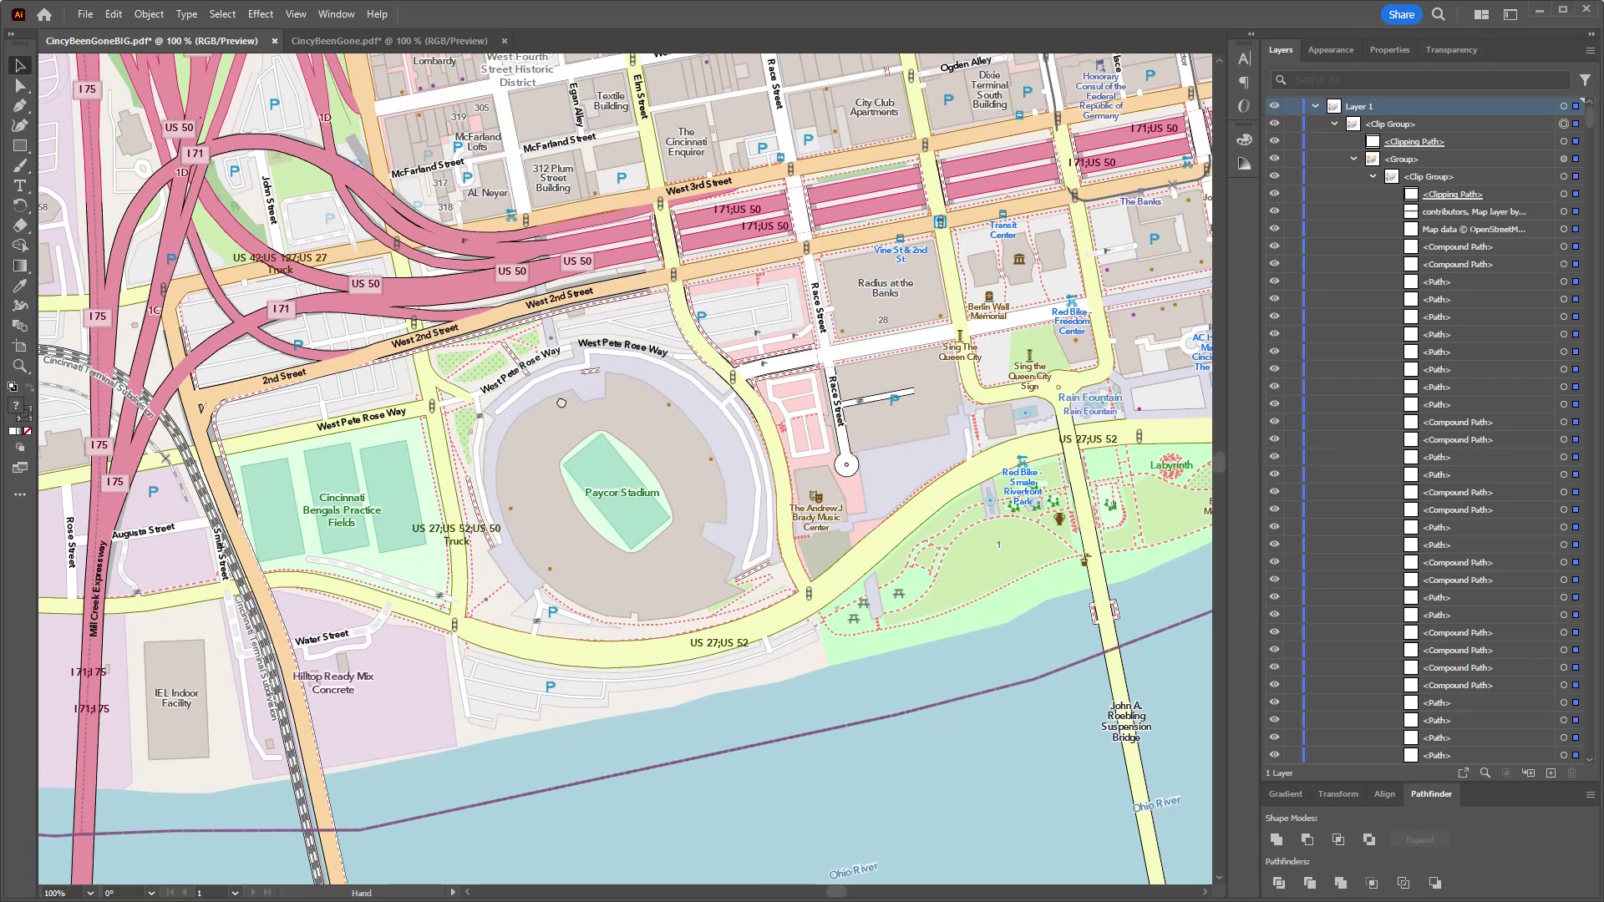
drag(561, 404, 638, 544)
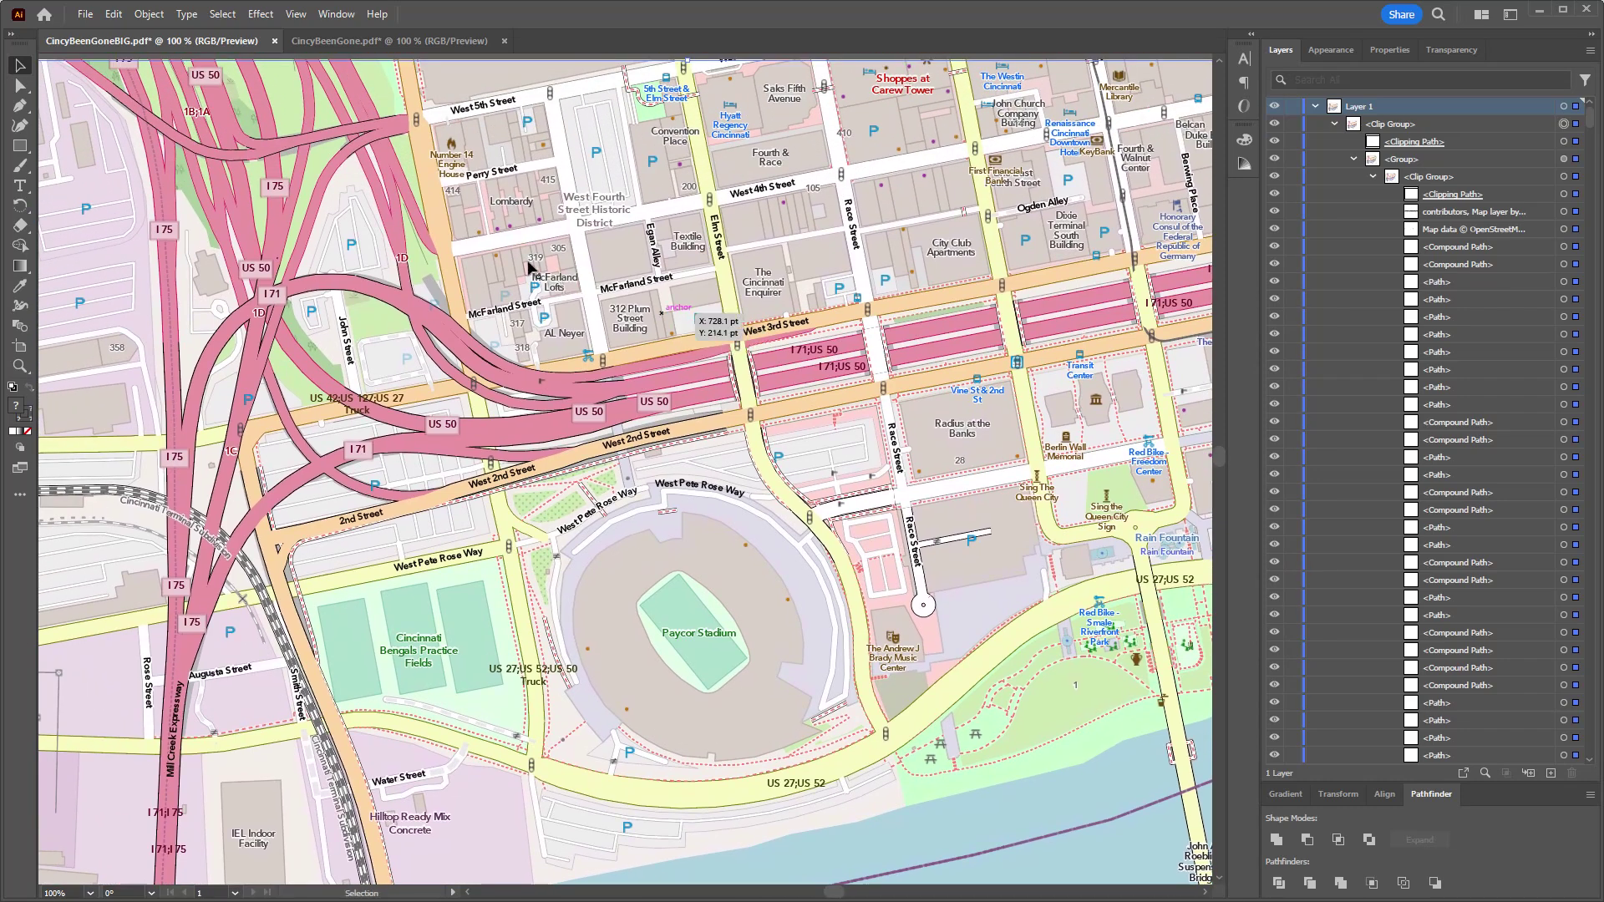
drag(1055, 534, 686, 385)
drag(990, 379, 900, 415)
drag(390, 590, 844, 515)
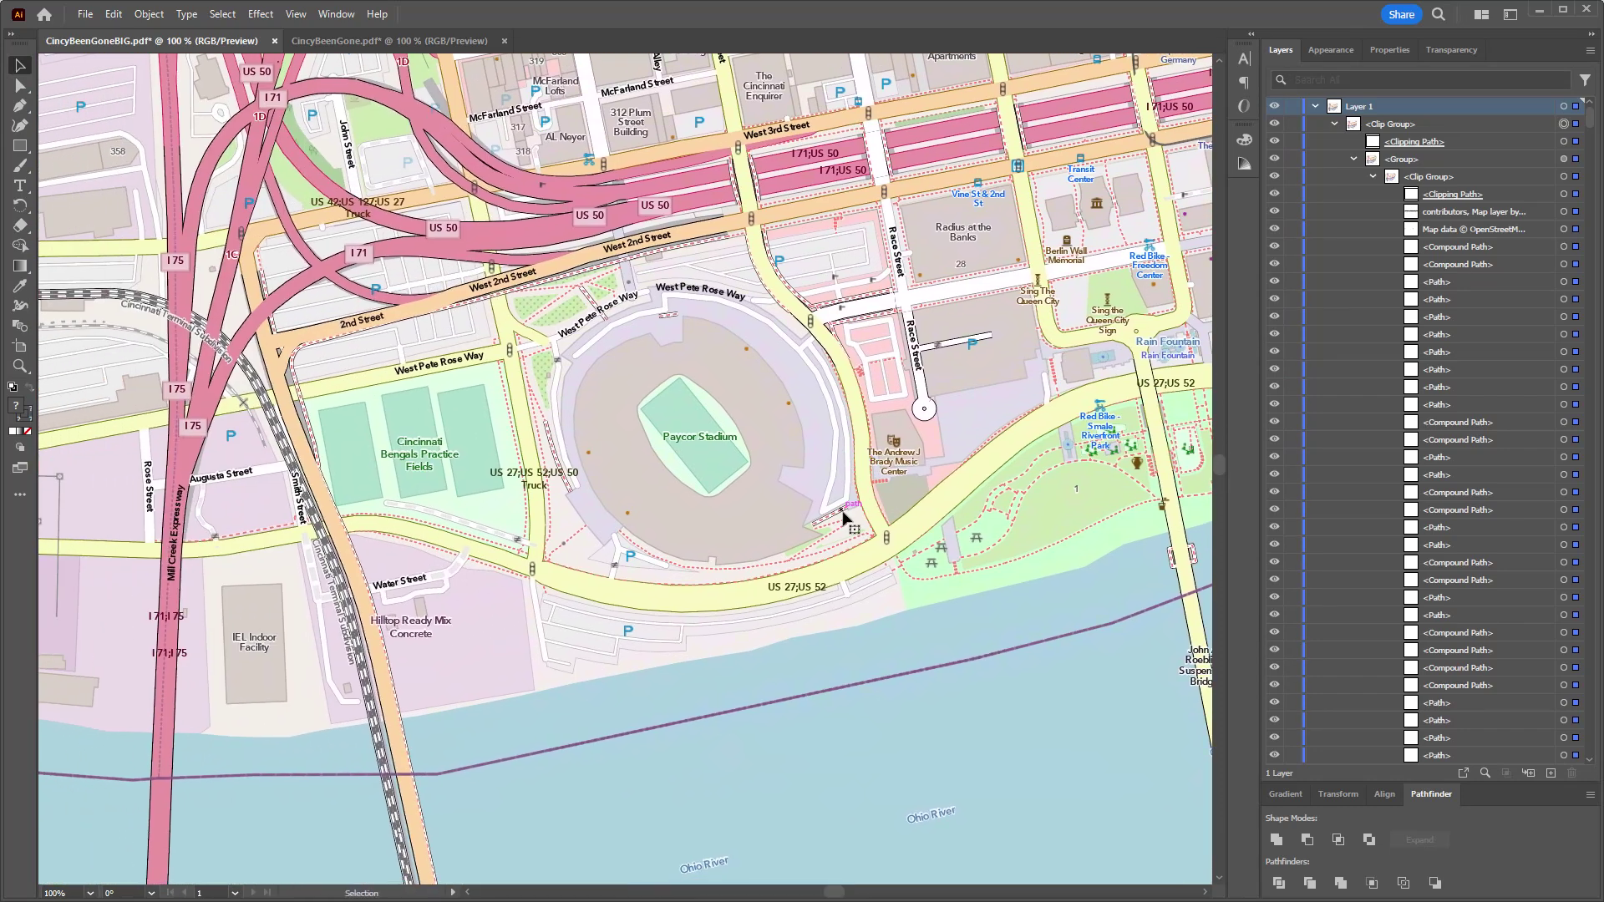
click(401, 42)
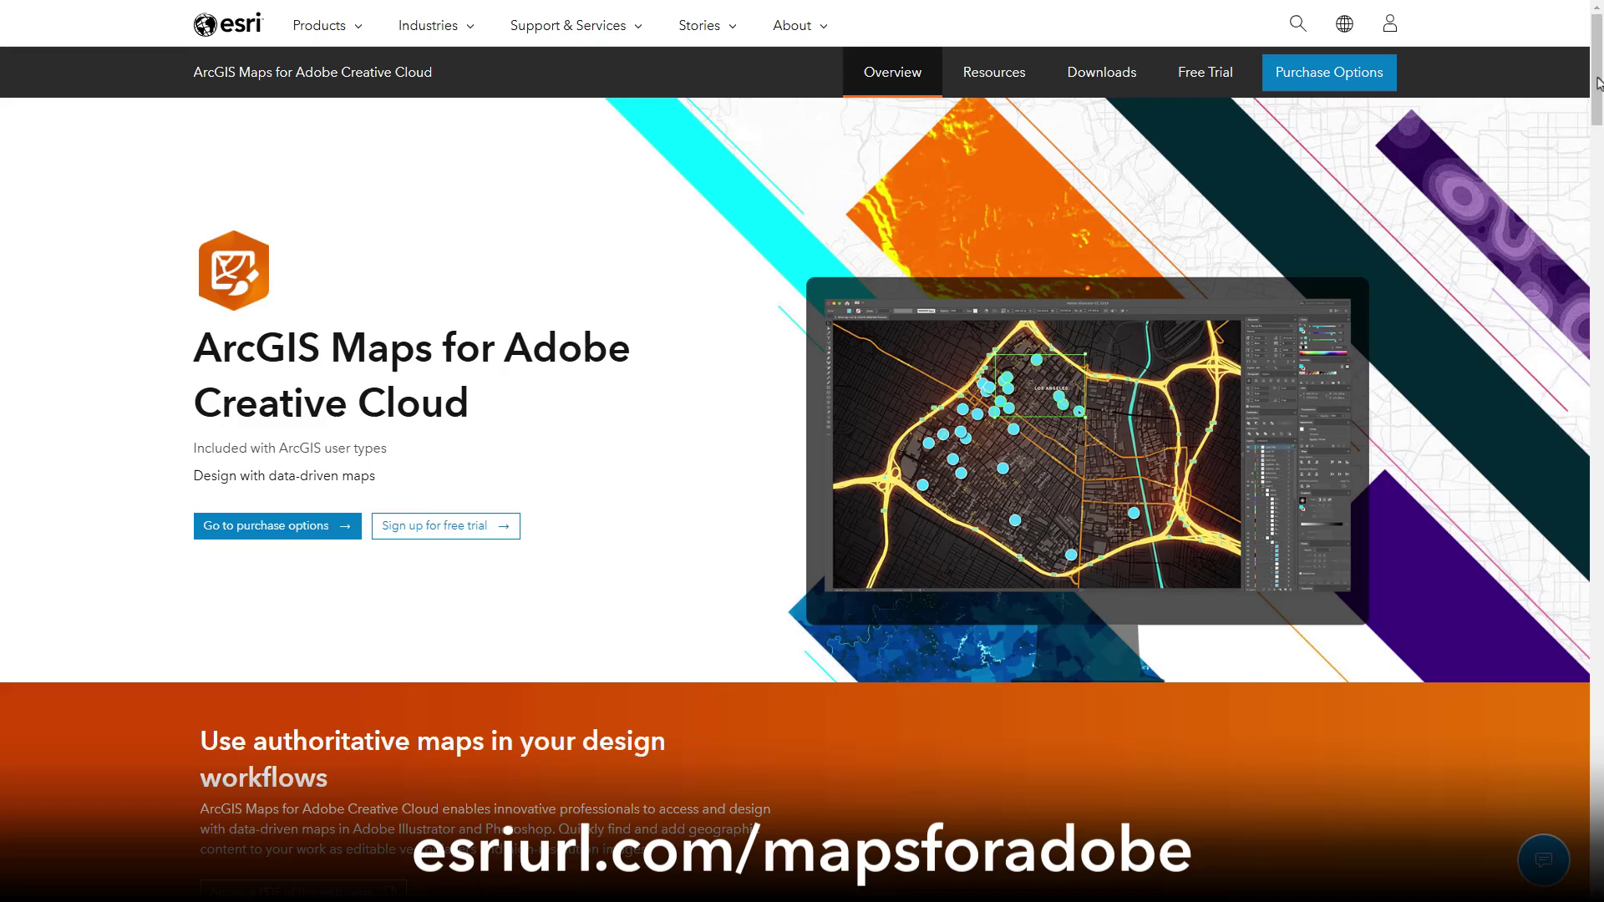
drag(1597, 84, 1595, 631)
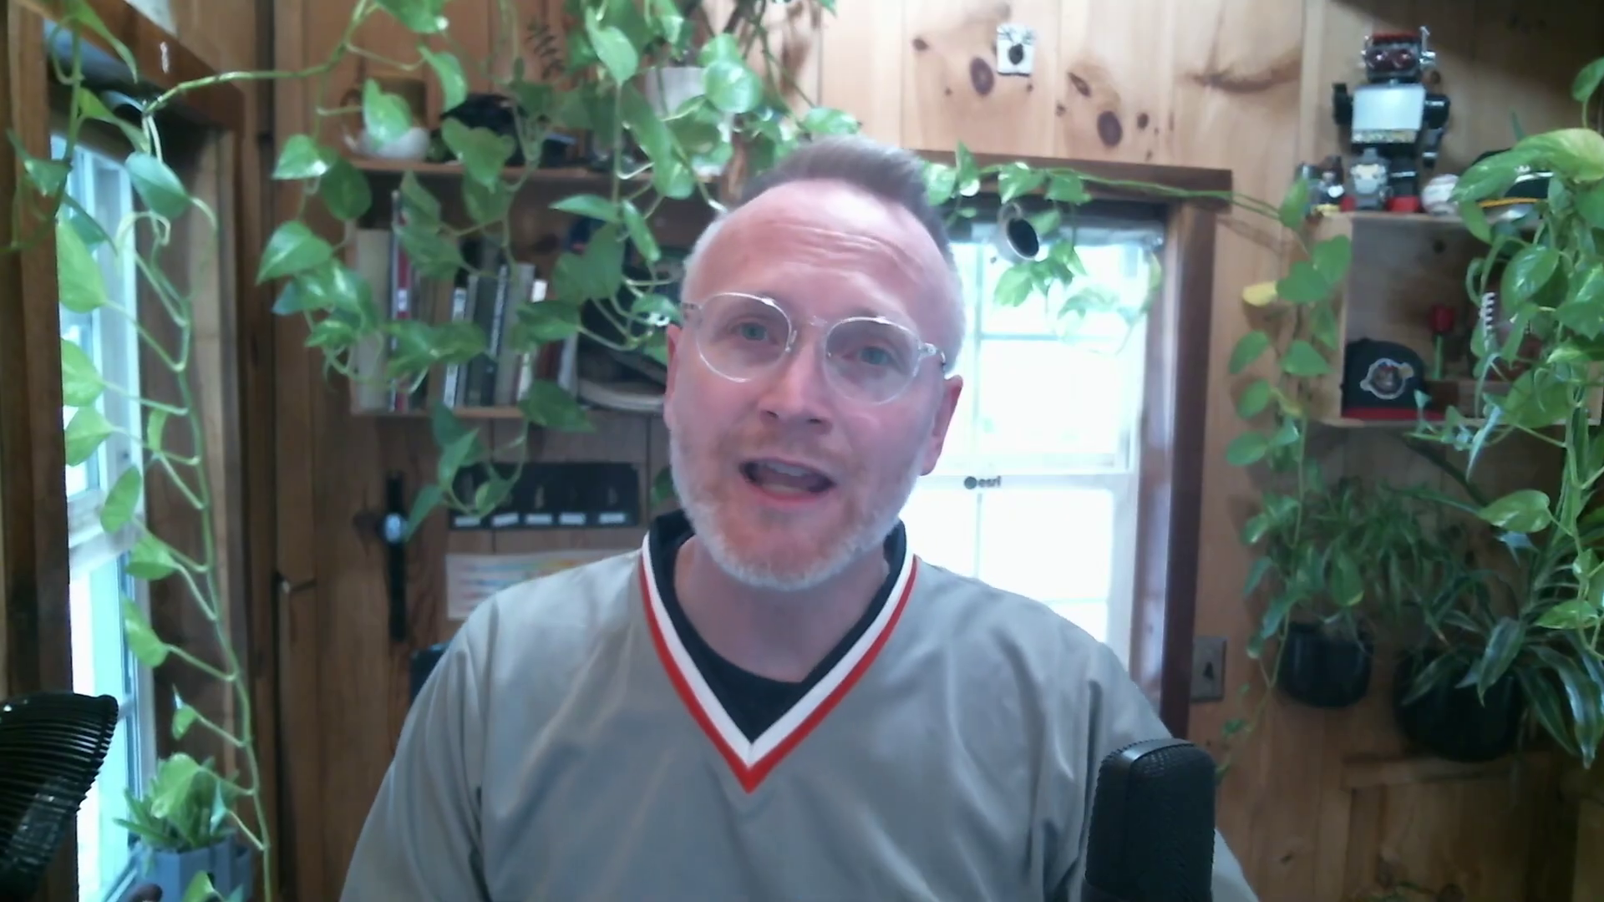